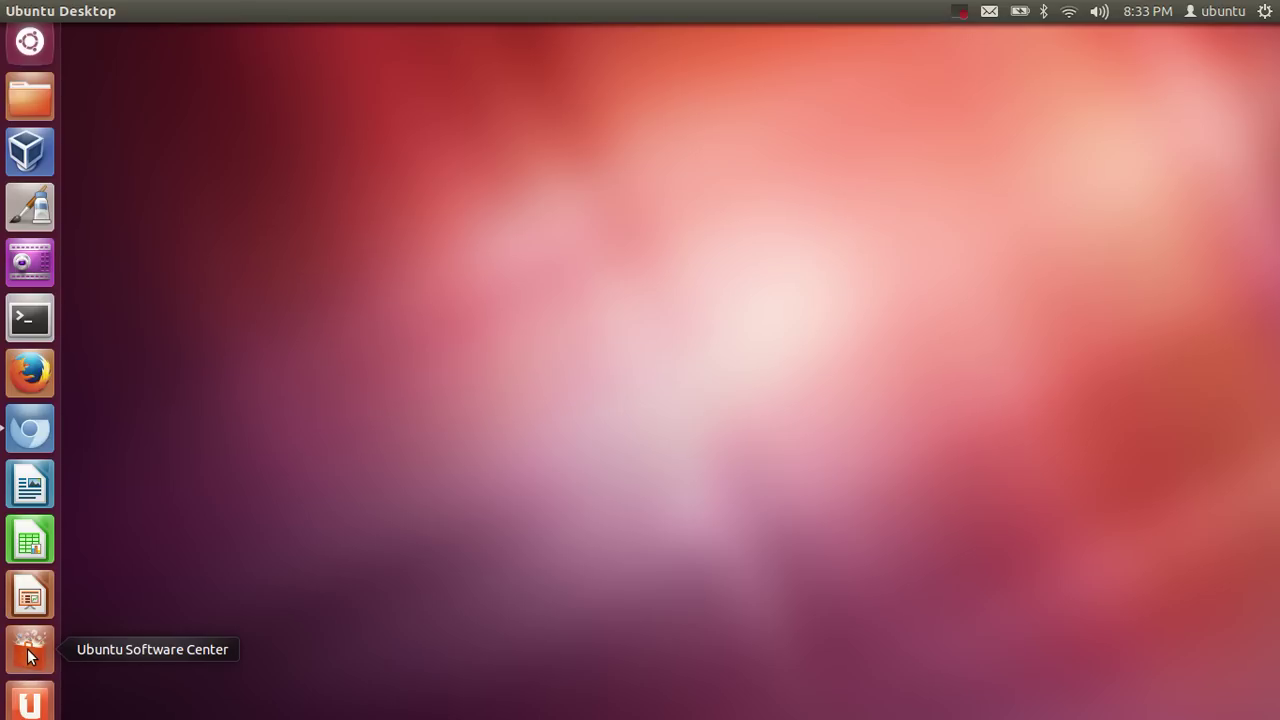
Launch Ubuntu Software Center and scroll through its featured, What's New and Top Rated apps.
click(28, 652)
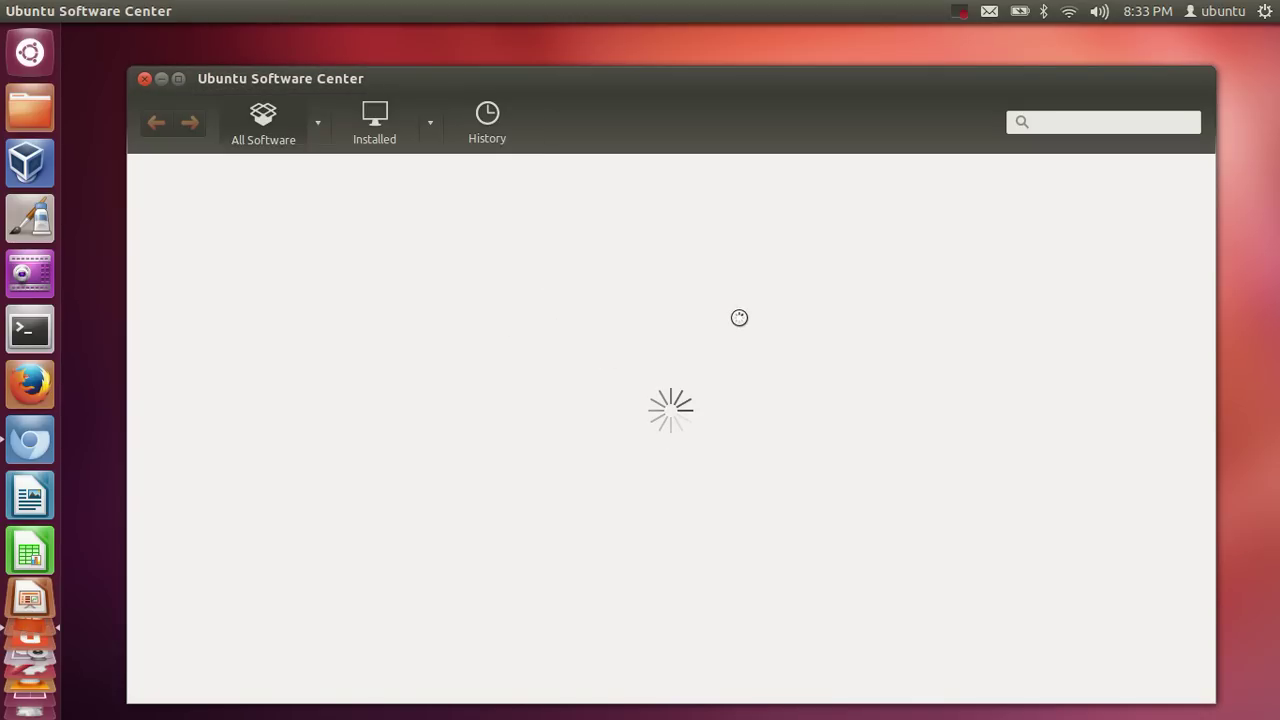
scroll(755, 420, down, 5)
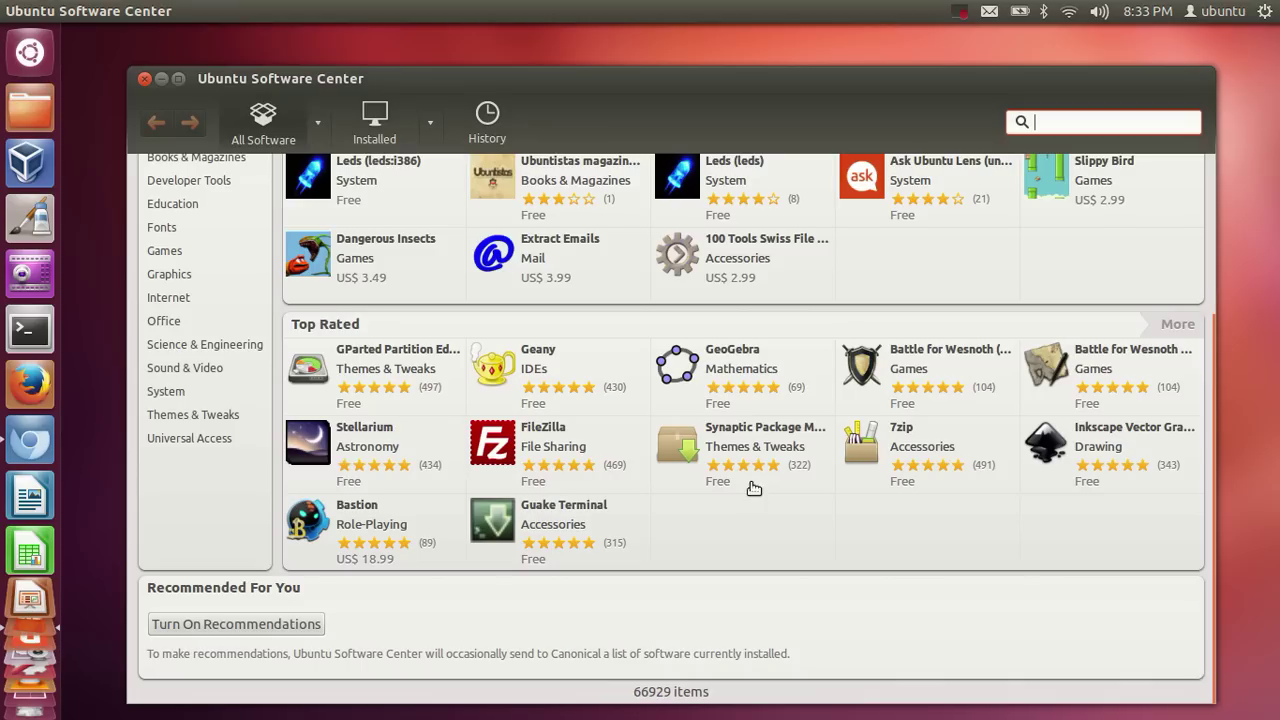
scroll(779, 547, up, 5)
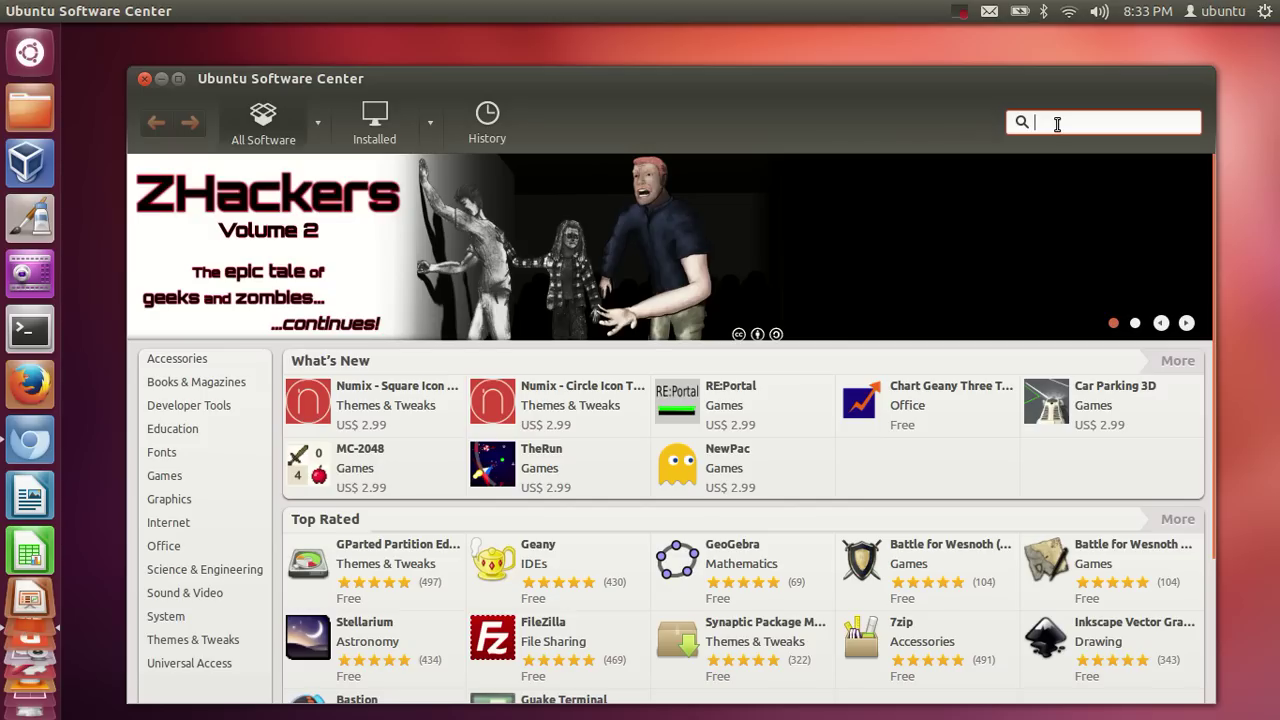
text(vlc)
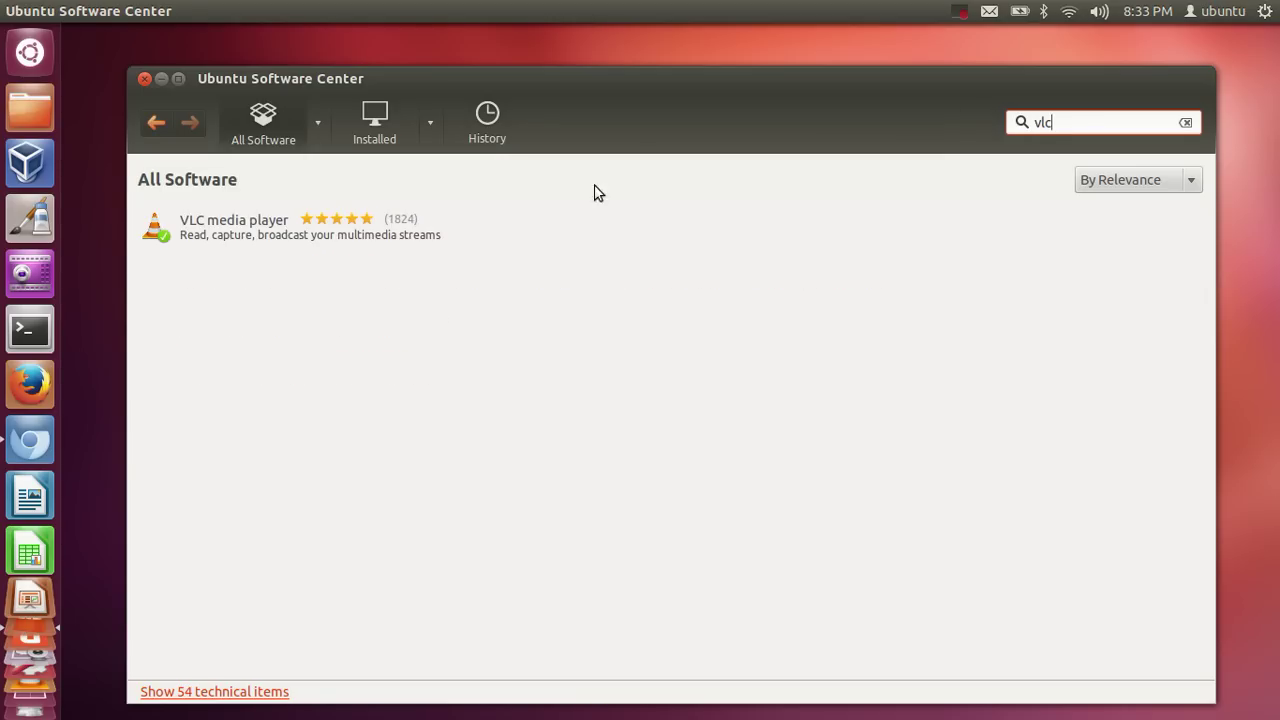
click(315, 231)
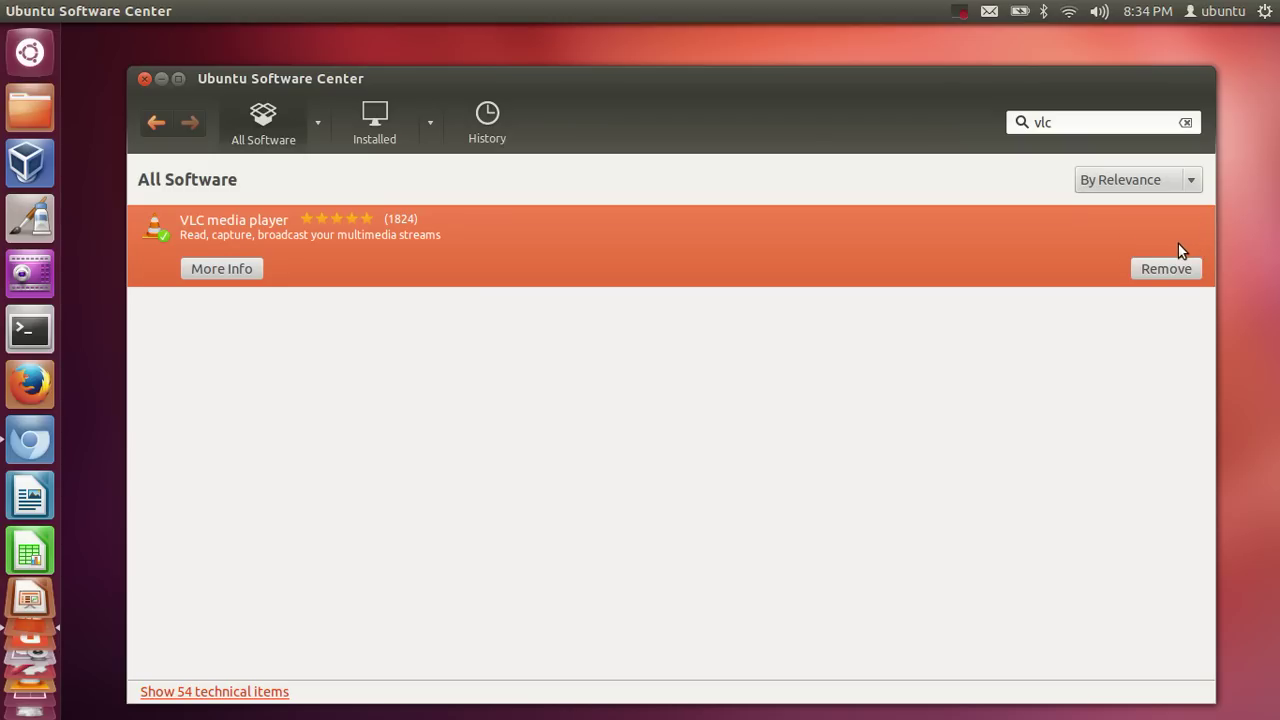
drag(1110, 120, 1012, 124)
key(BackSpace)
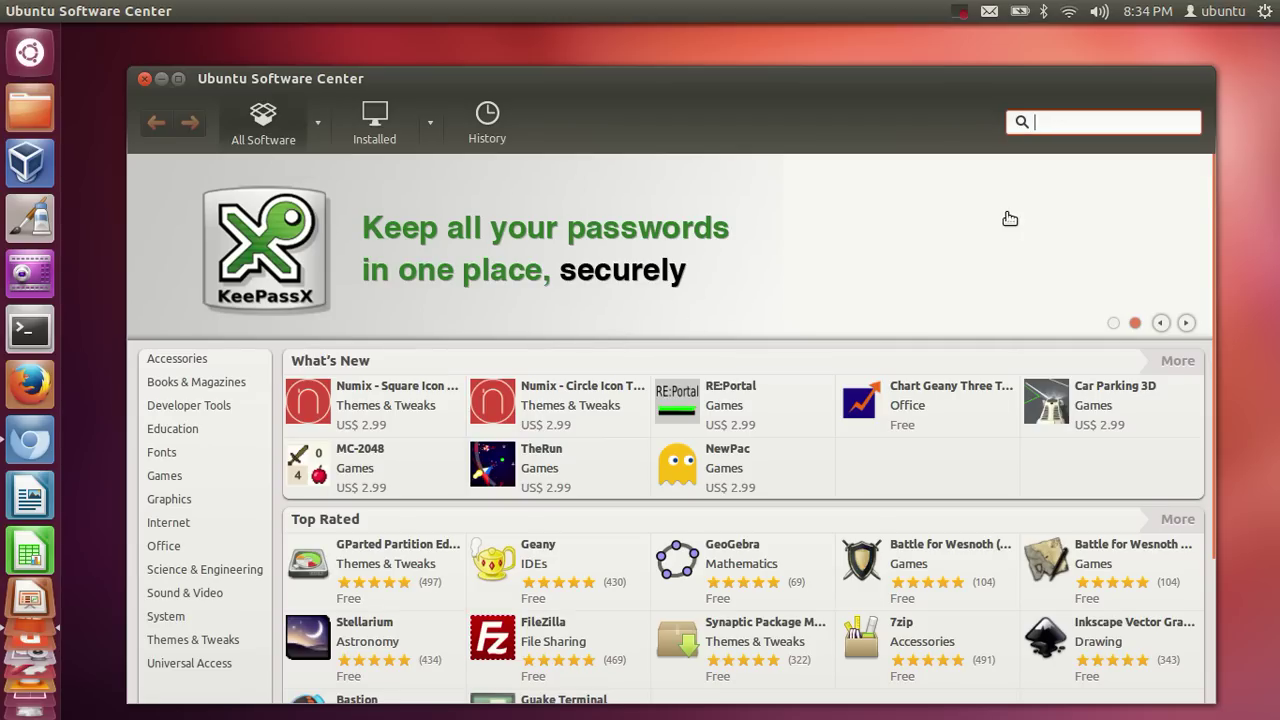
Install Geany from the Top Rated list, authorizing with the account password.
scroll(571, 352, down, 3)
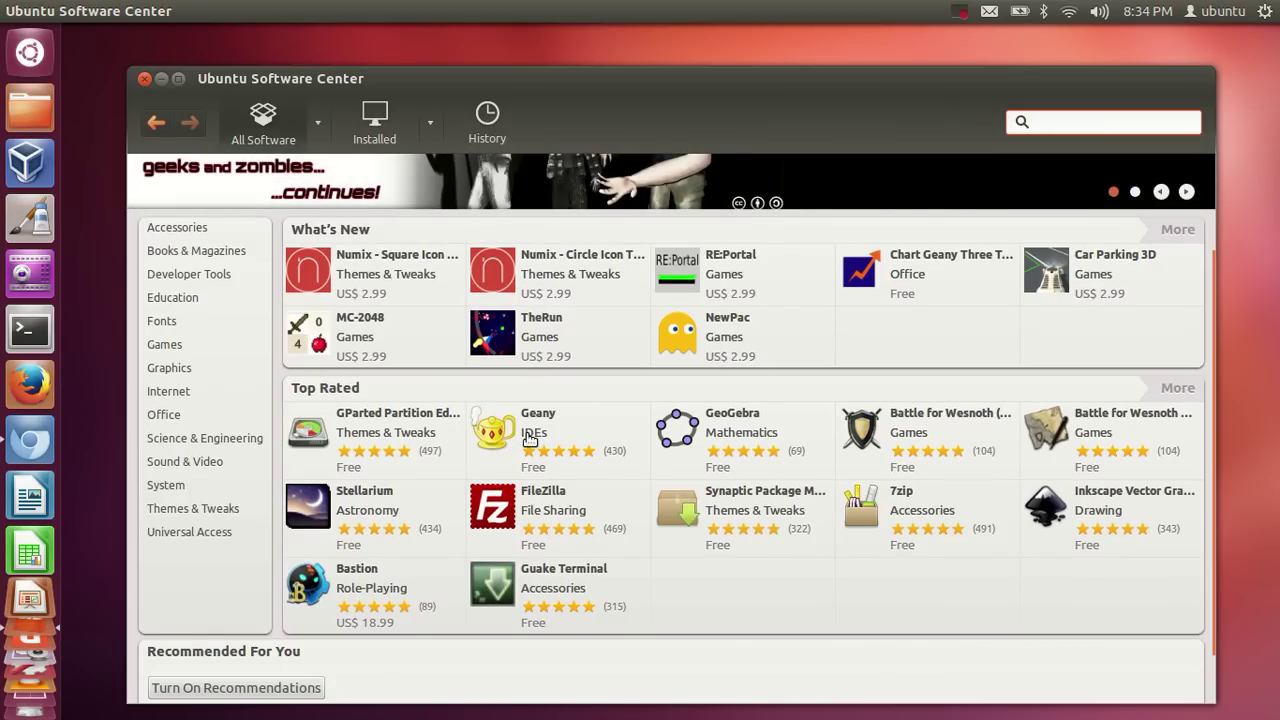
click(529, 440)
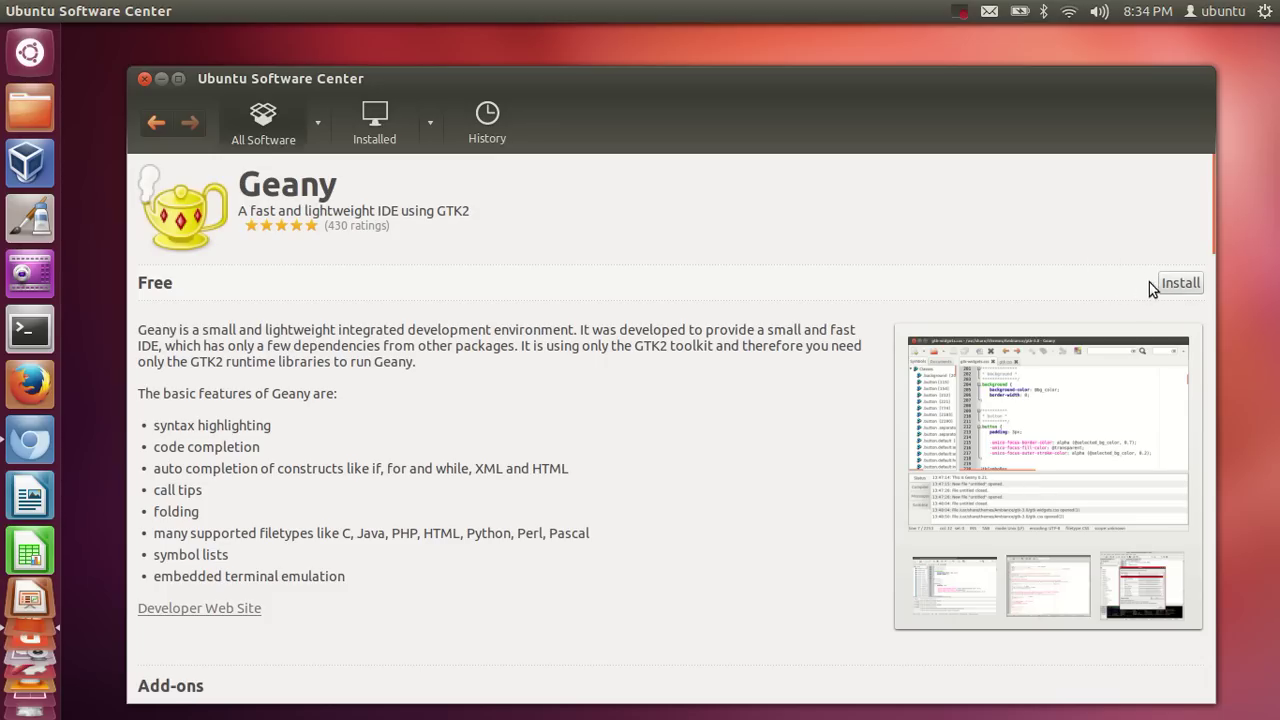
click(1166, 286)
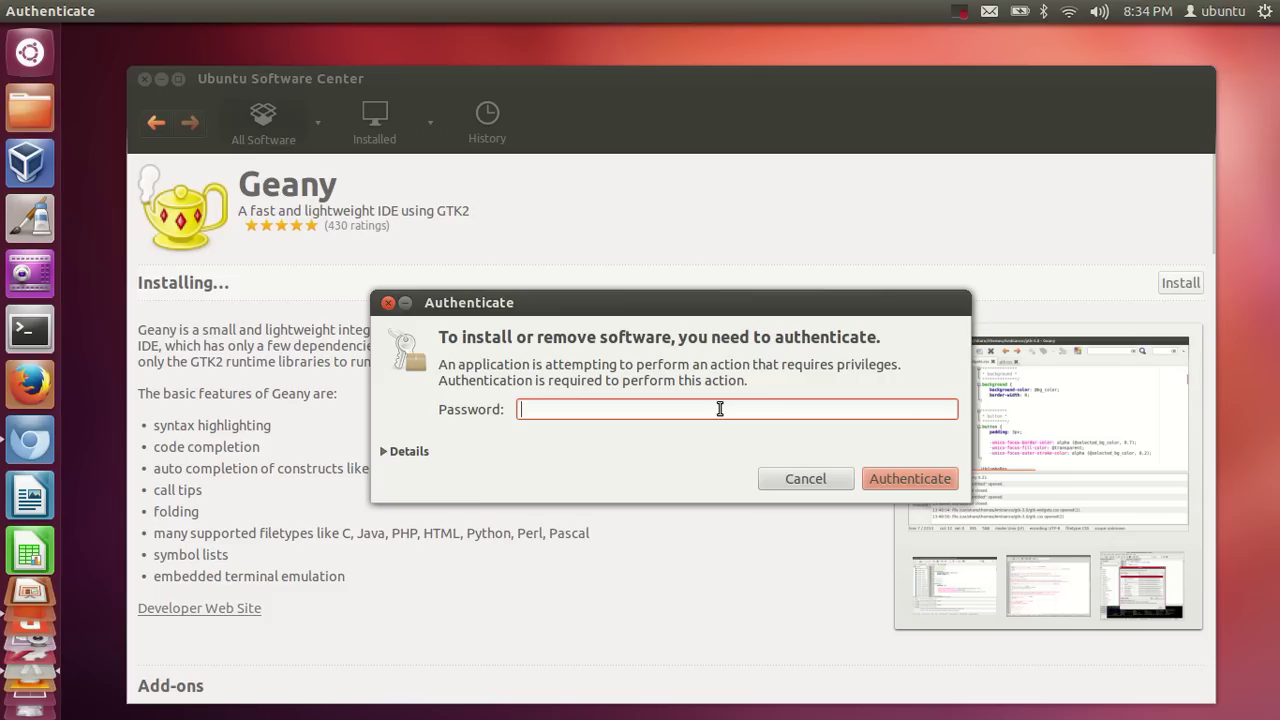
text(*****)
key(Return)
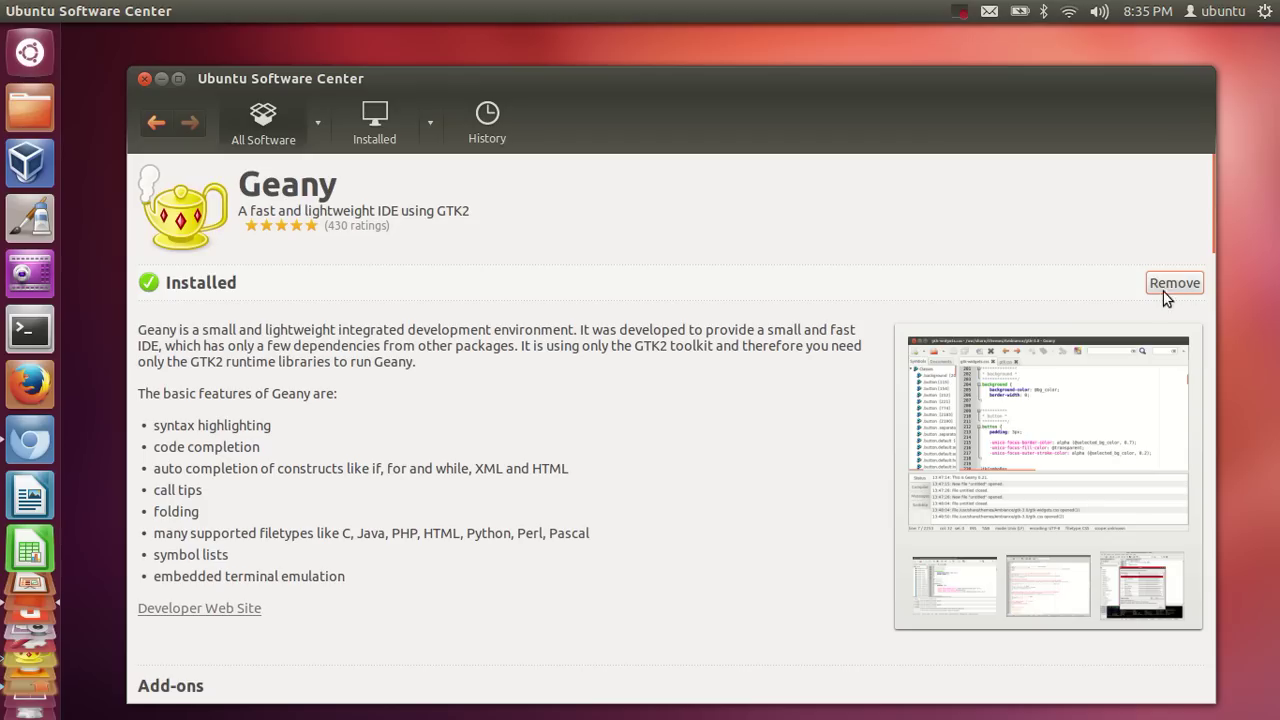
Search the Dash for 'ge', drag the Geany icon onto the launcher, and close the Dash.
click(30, 55)
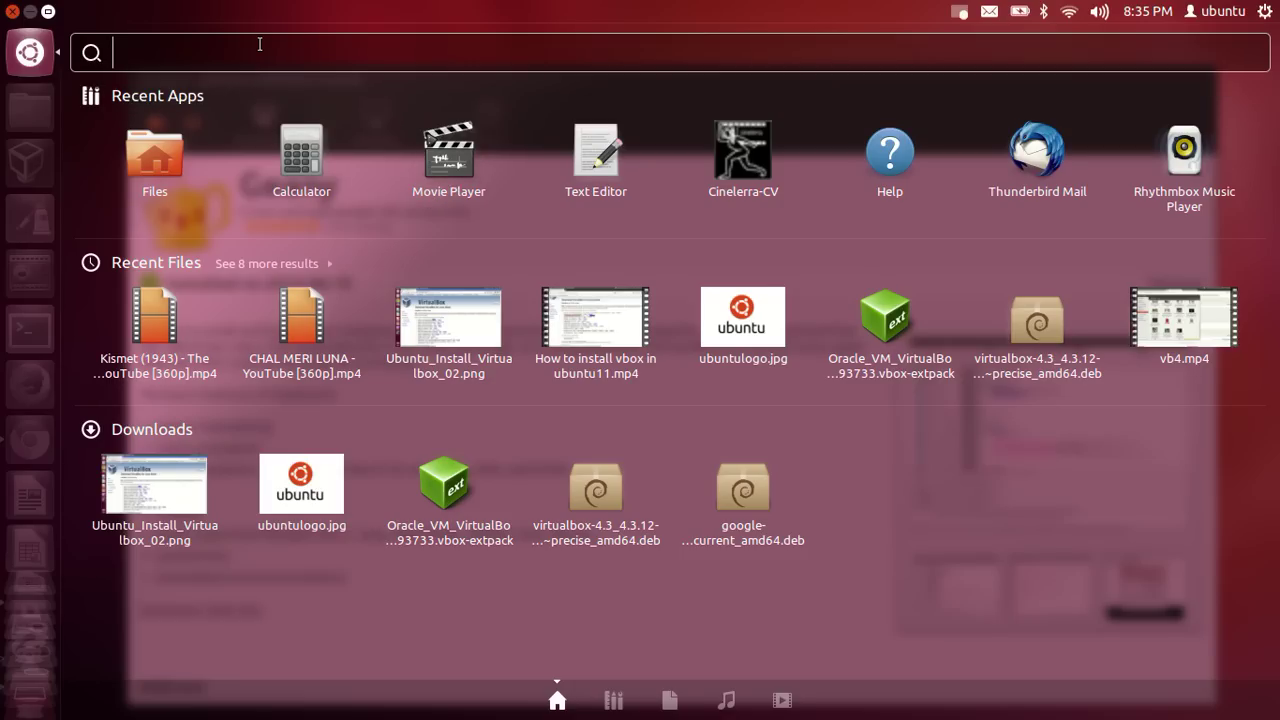
text(ge)
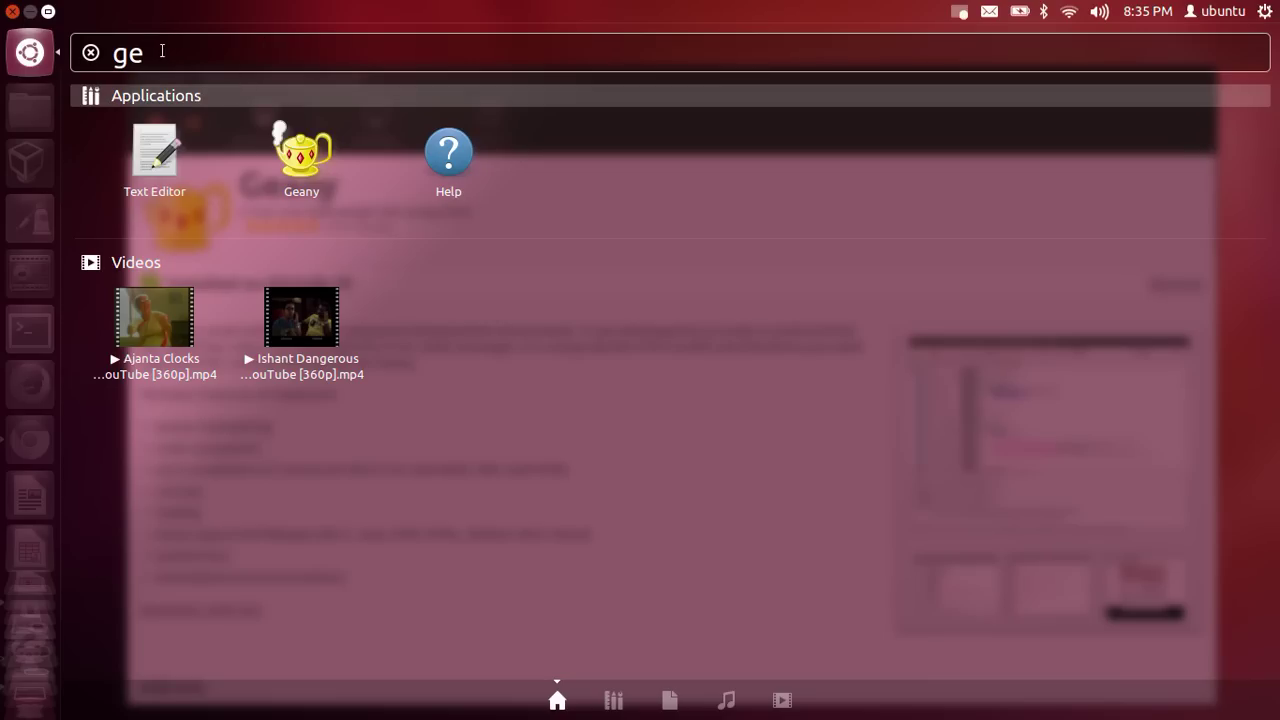
double_click(116, 50)
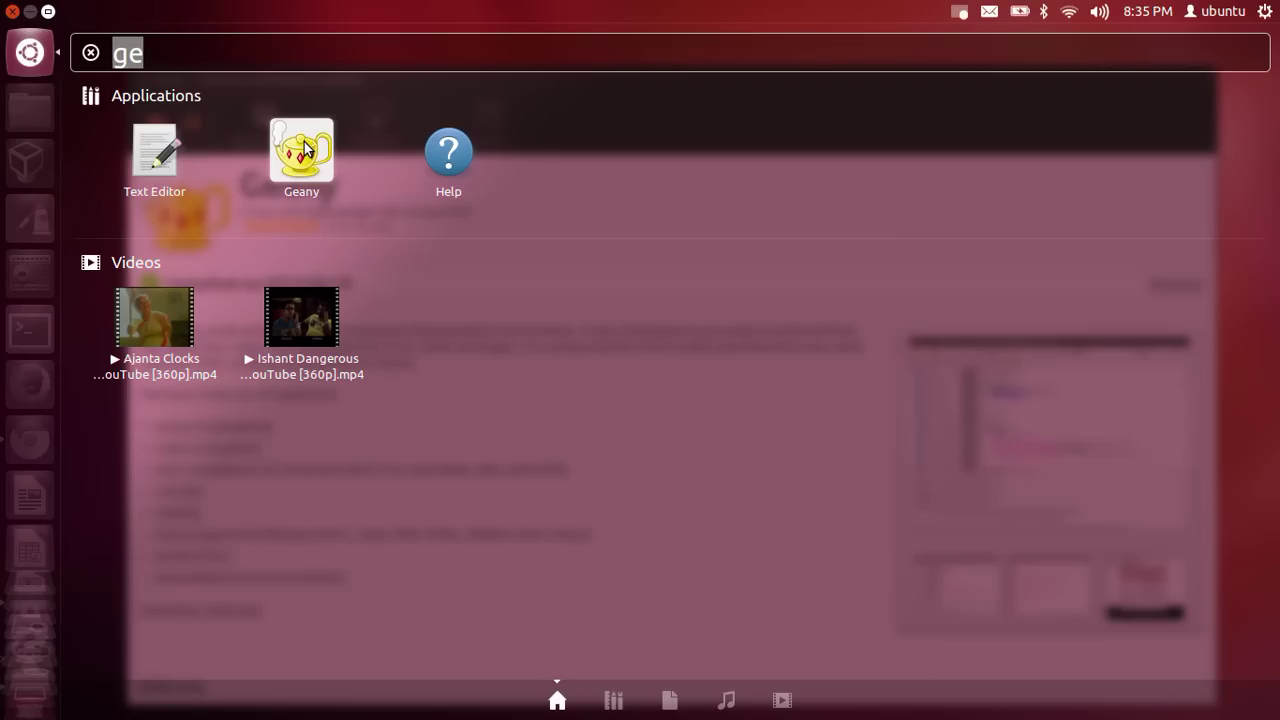
drag(307, 149, 33, 172)
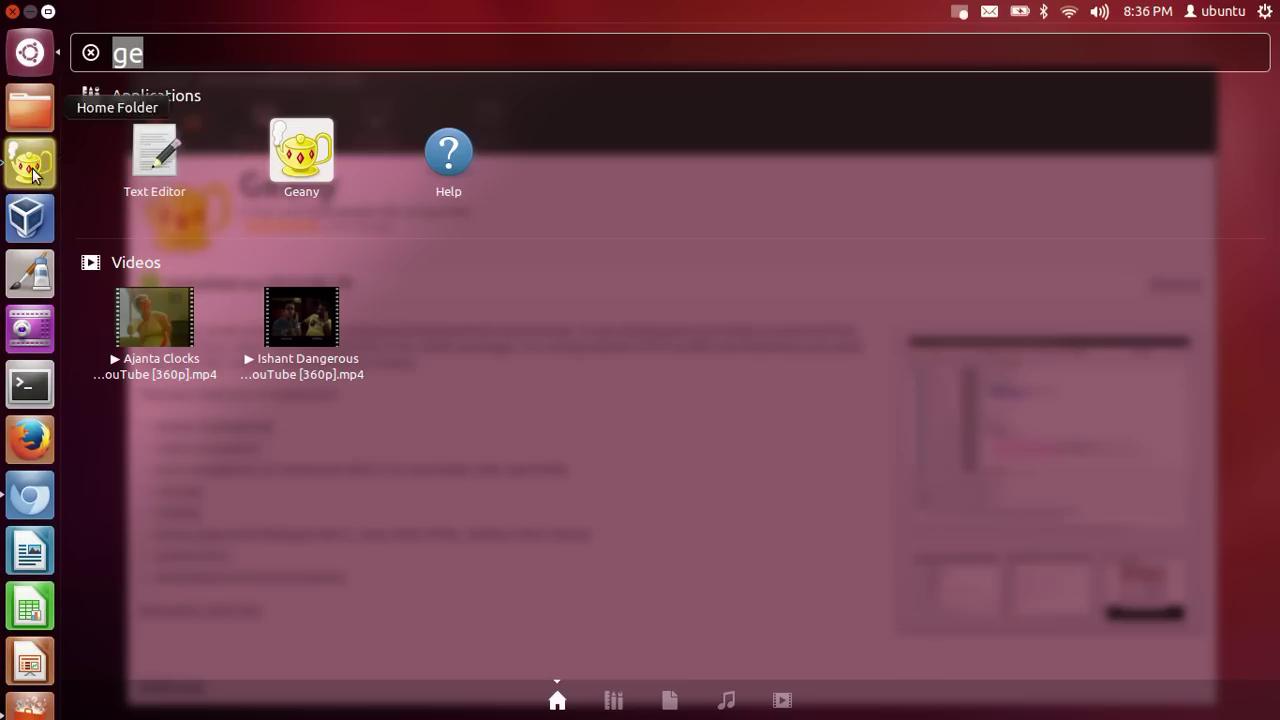
click(13, 12)
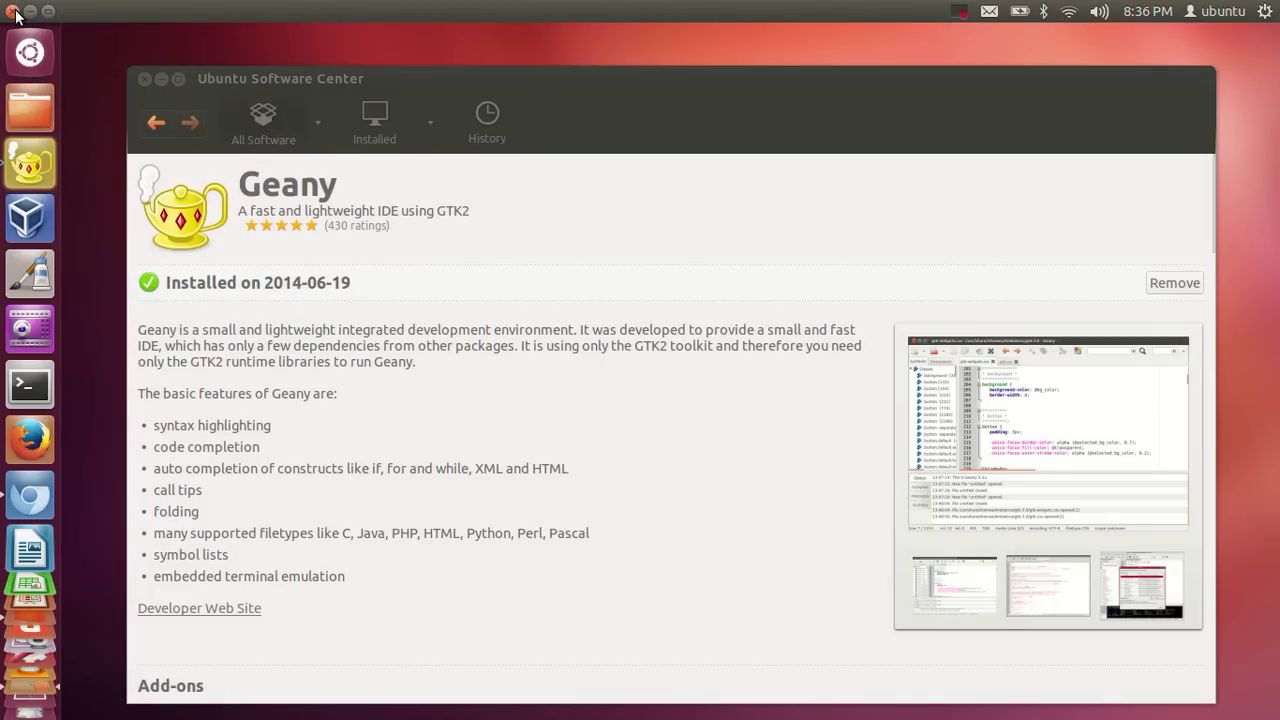
Go back to the All Software overview and put the cursor in the search box.
click(265, 128)
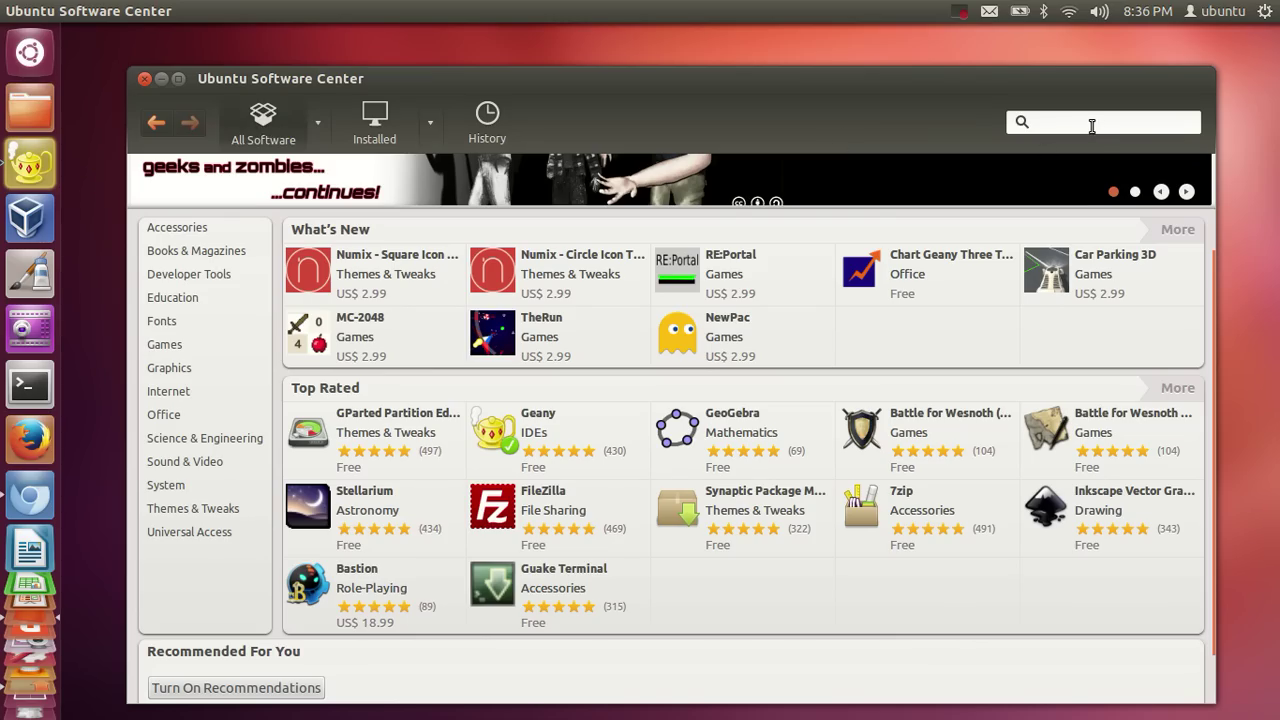
click(1066, 121)
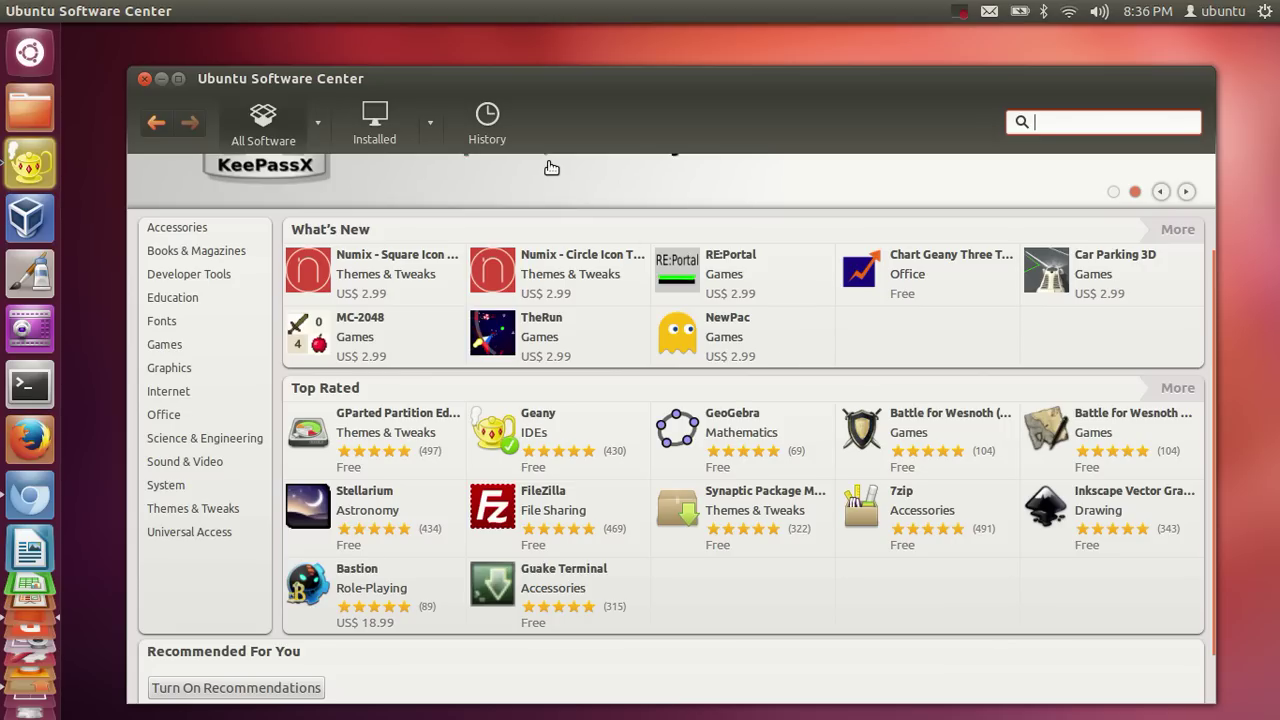
click(27, 387)
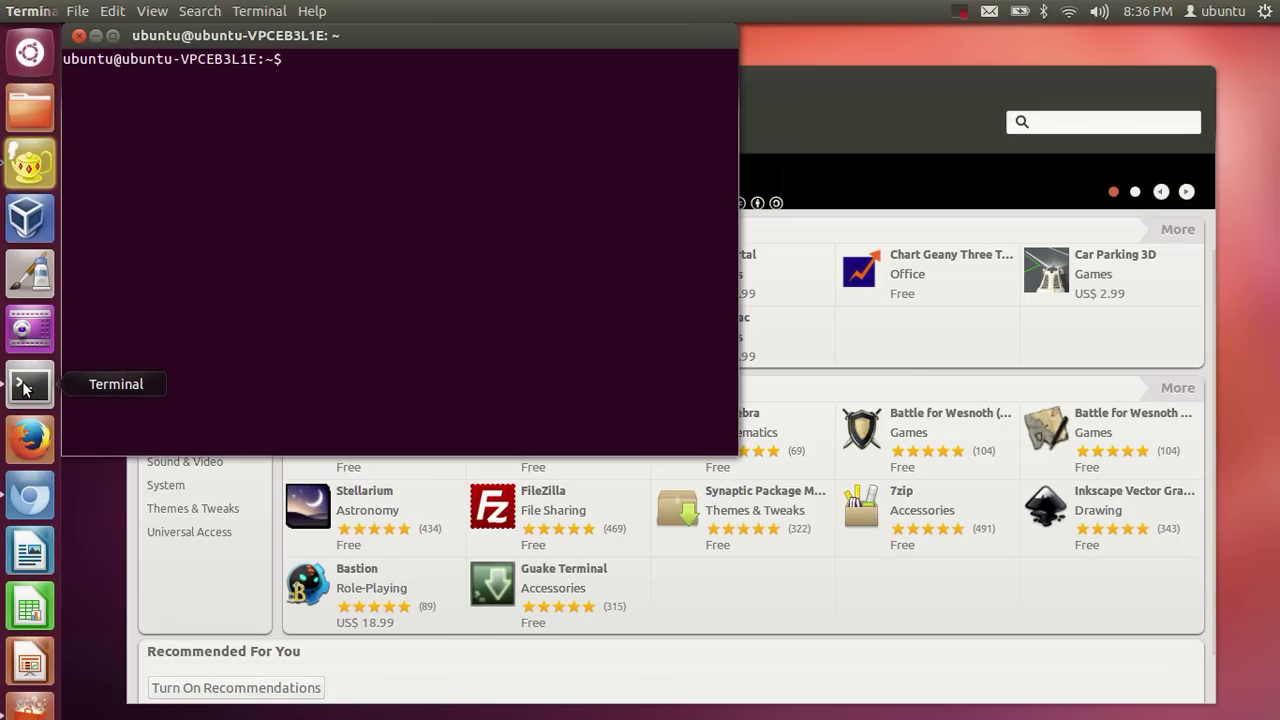
click(79, 35)
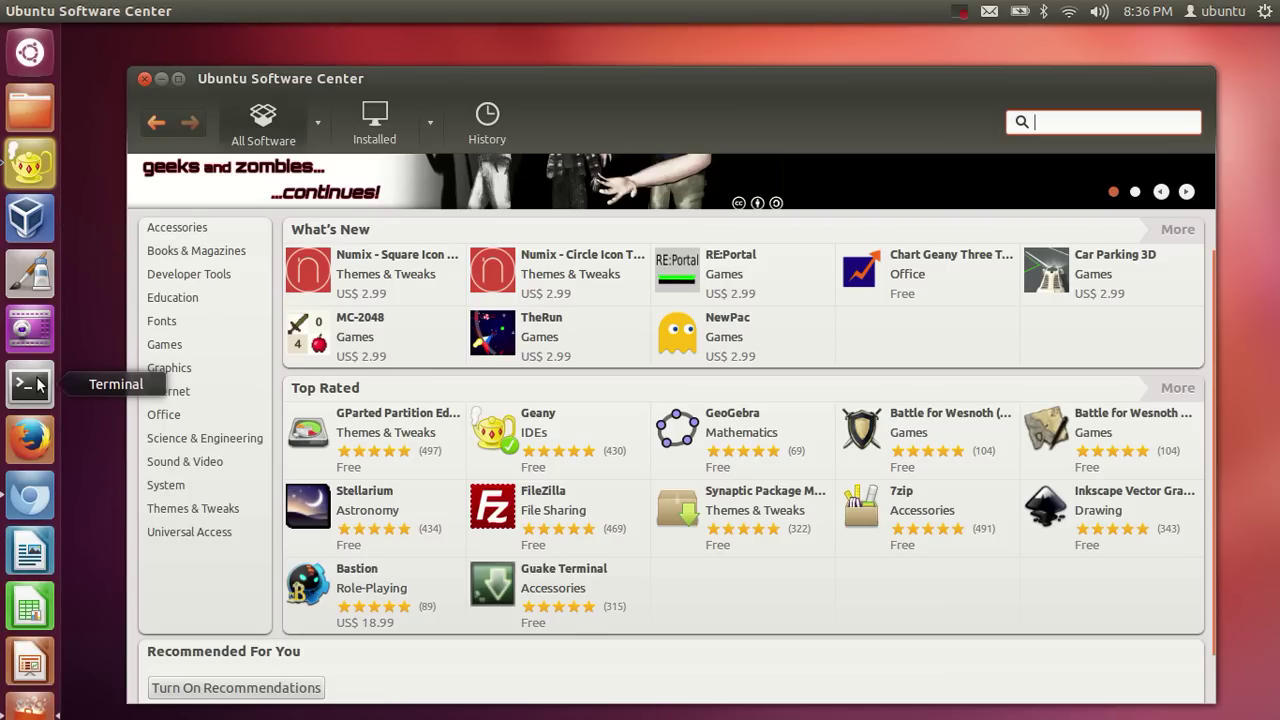
click(28, 56)
text(ter)
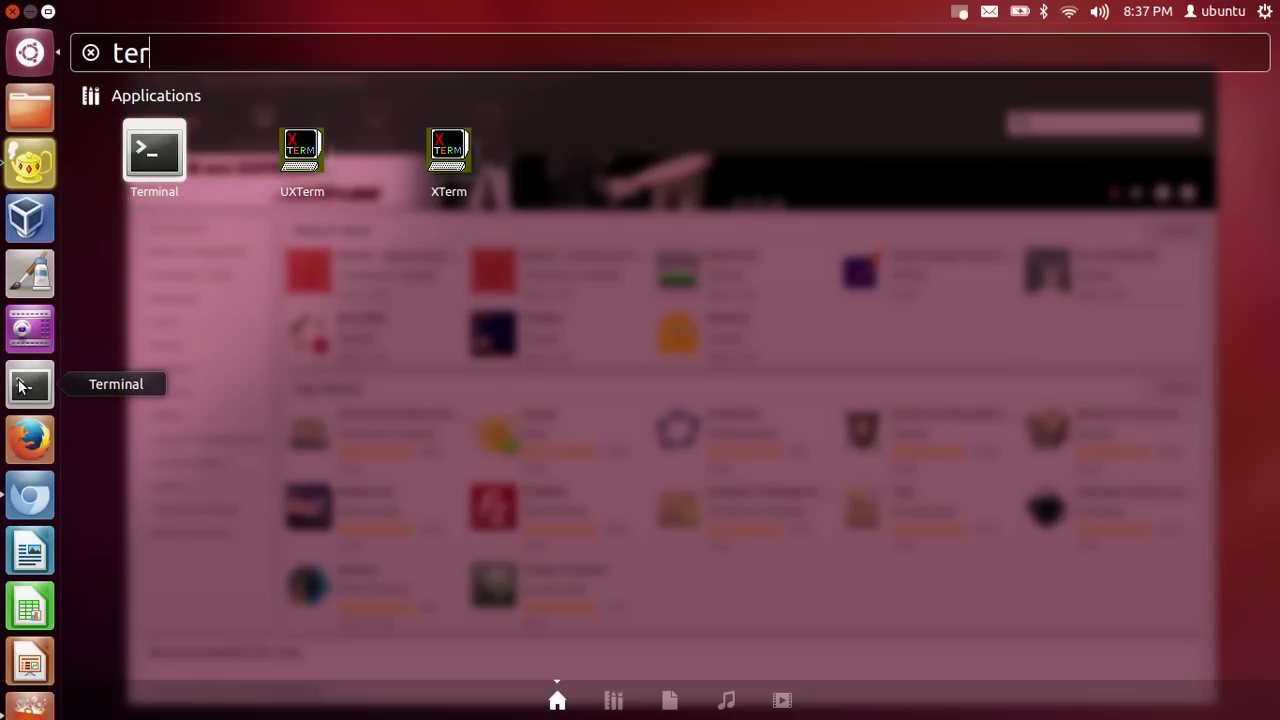
key(Return)
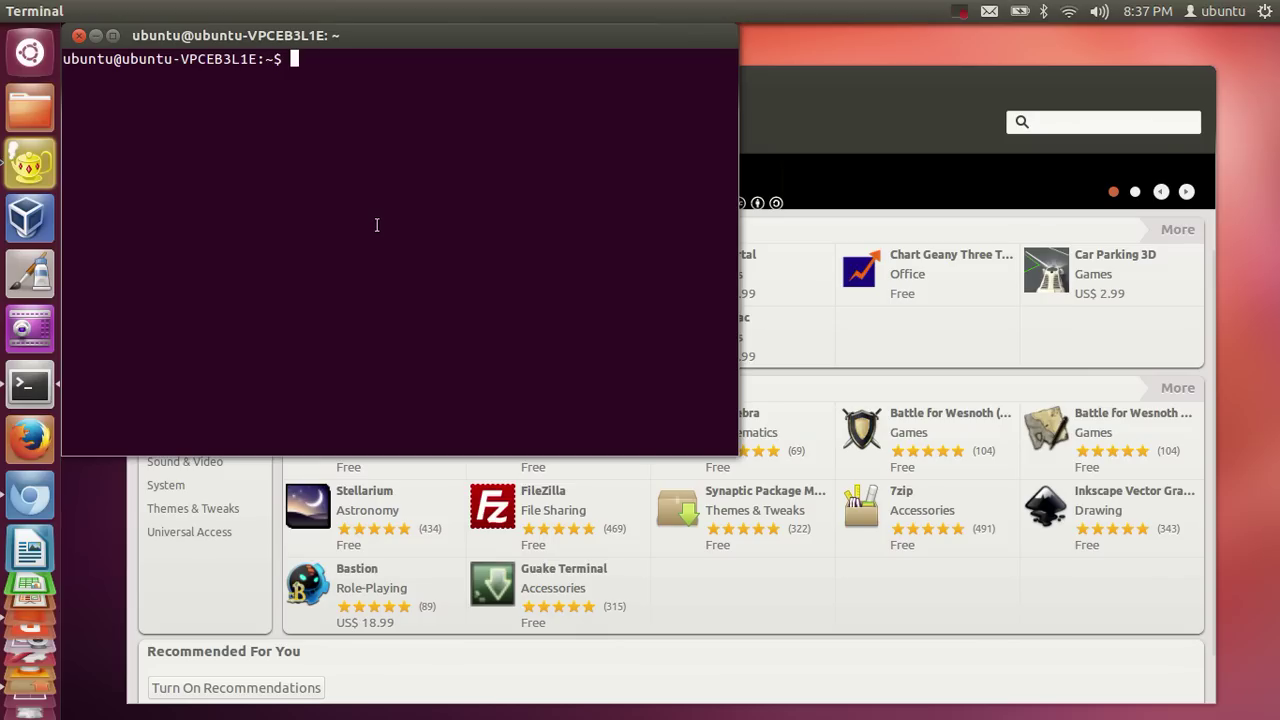
click(97, 37)
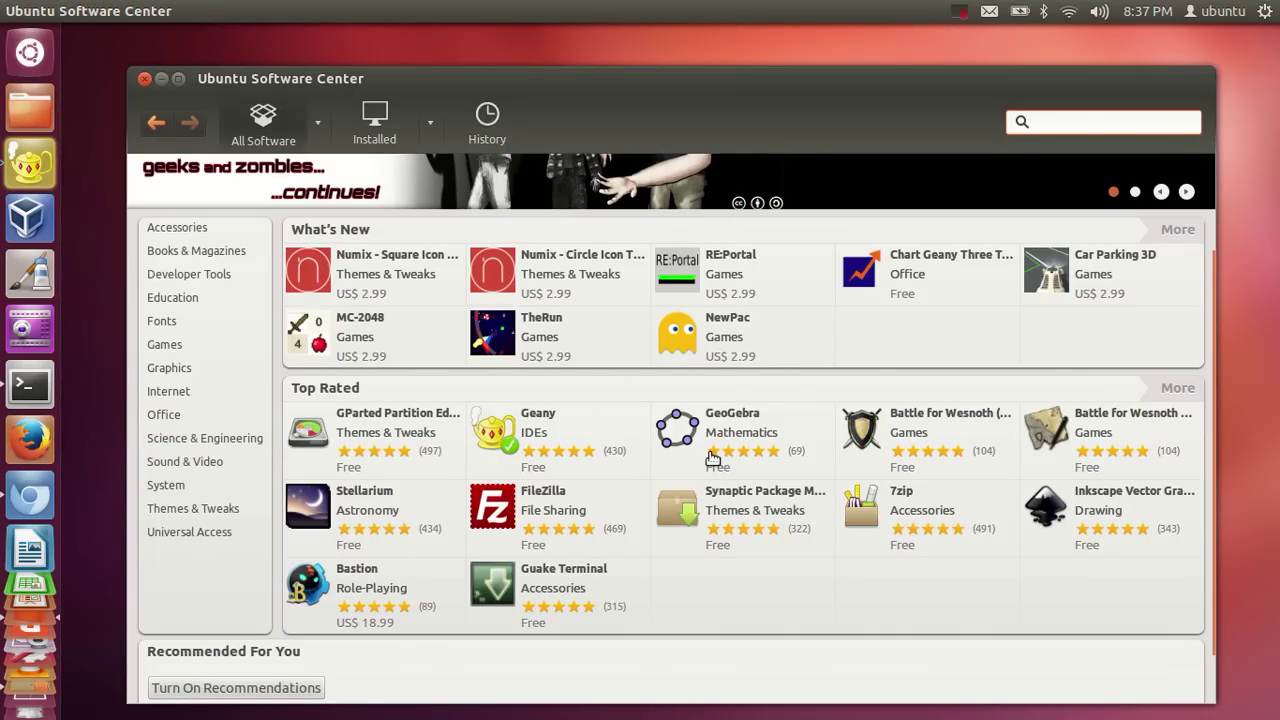
click(30, 384)
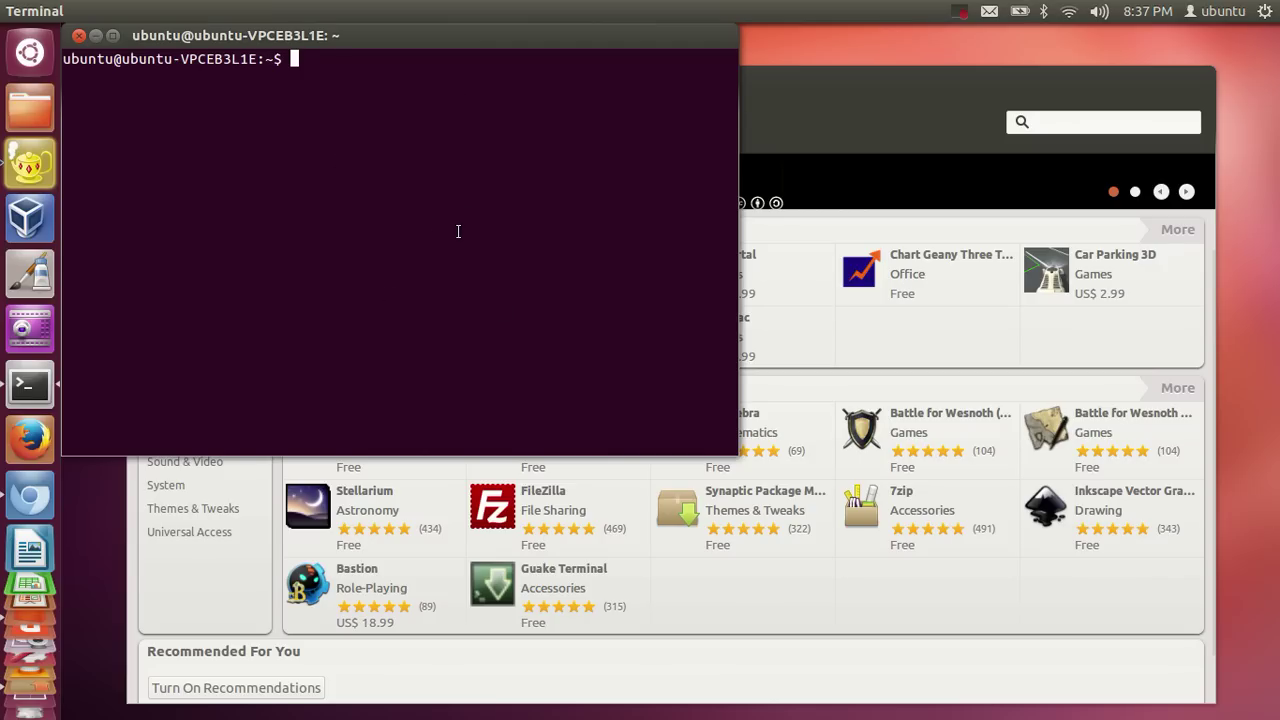
click(79, 35)
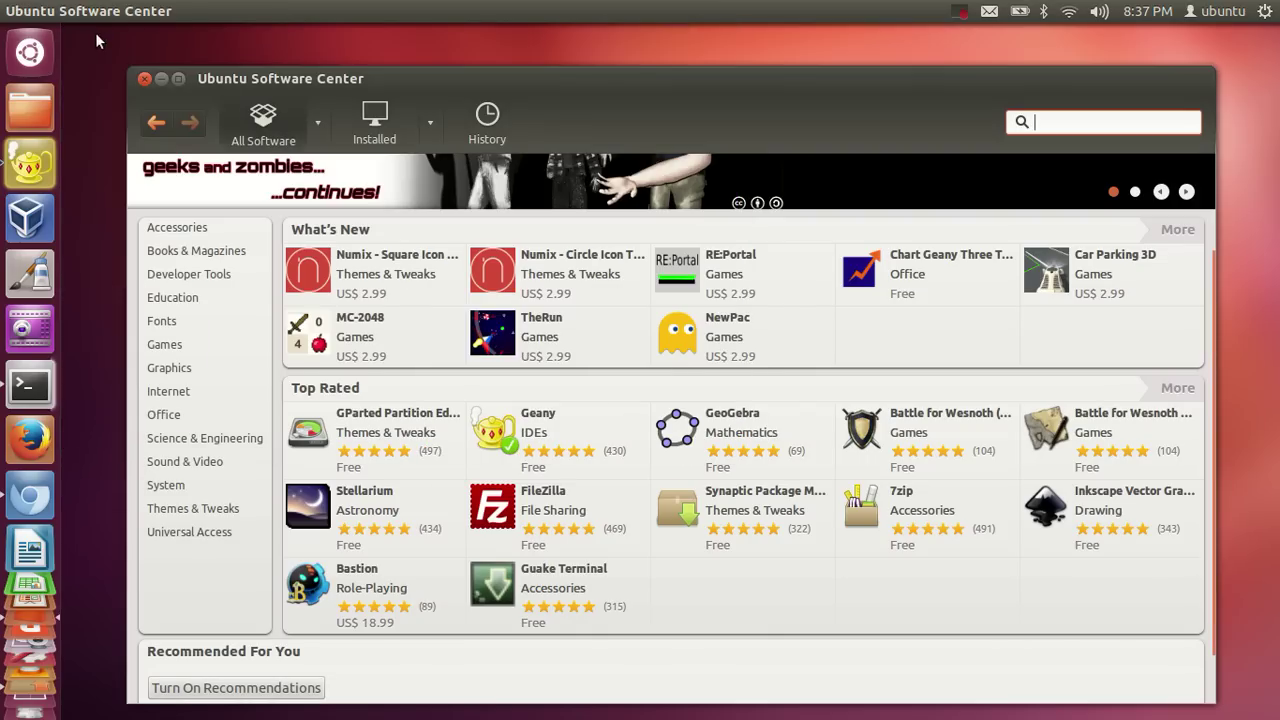
Browse the top-panel indicator menus, dismiss the messaging menu, and open the gear system menu.
click(1263, 12)
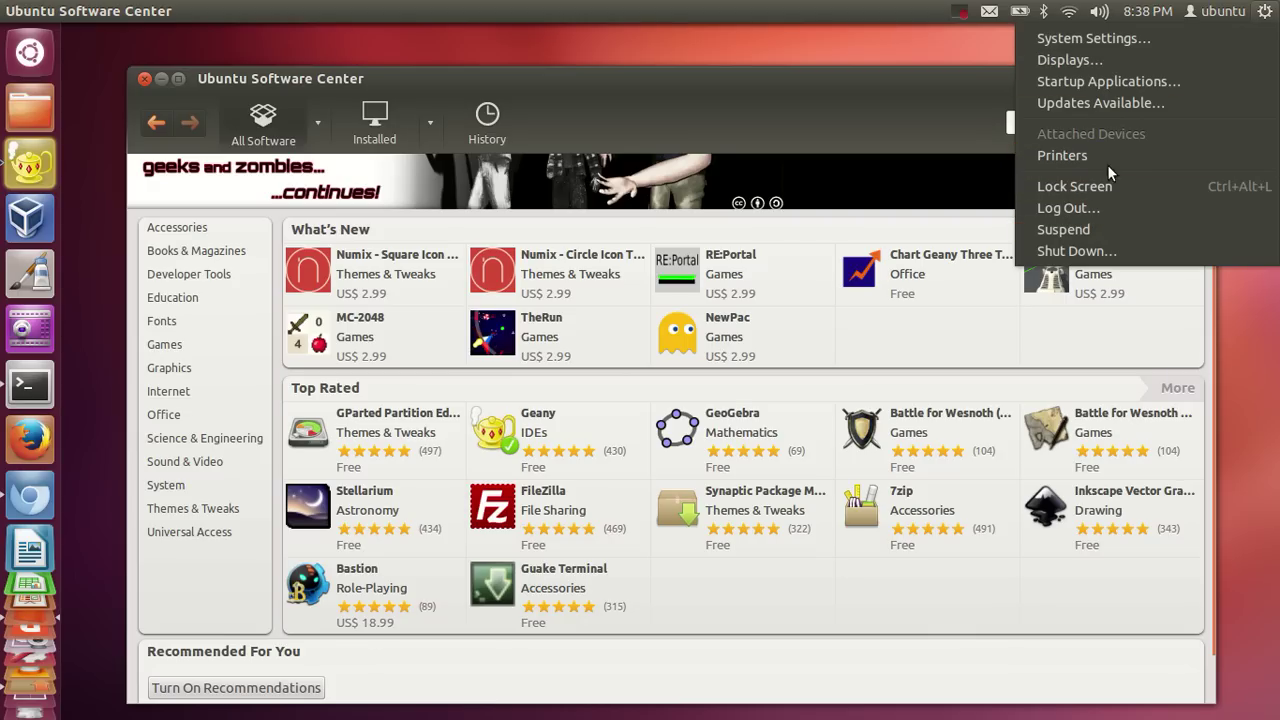
mouse_move(1076, 10)
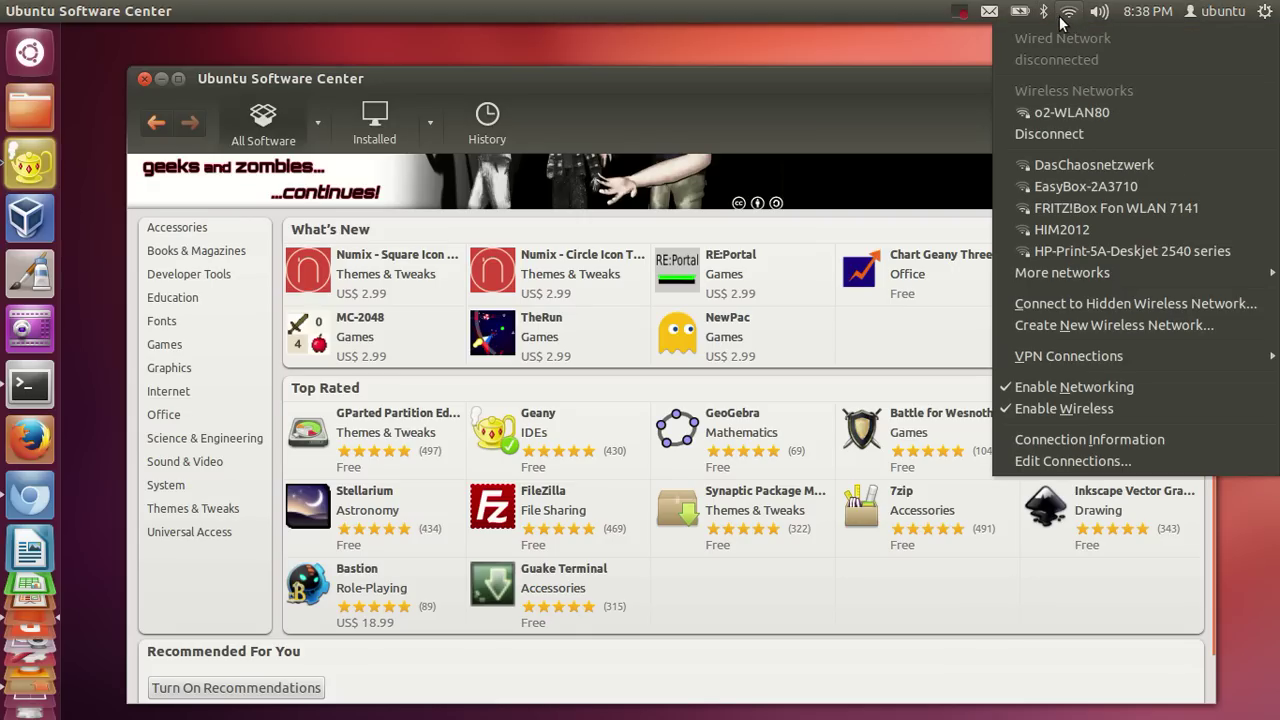
mouse_move(987, 14)
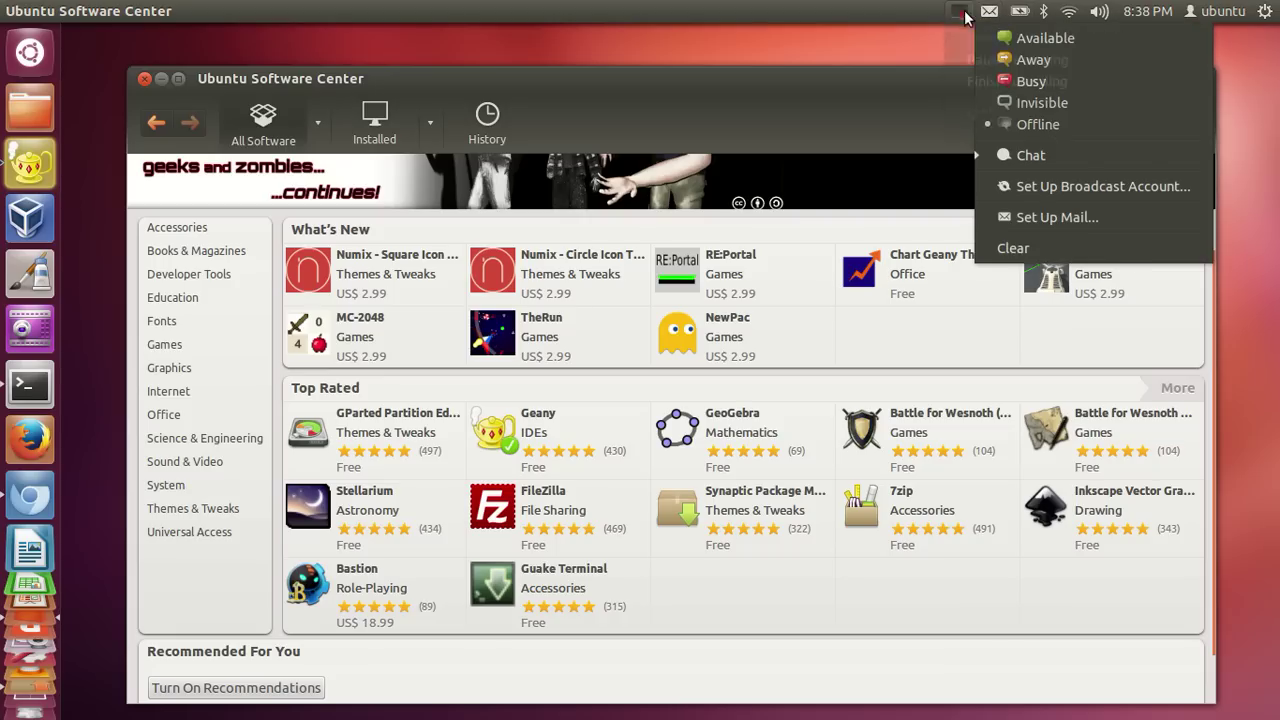
click(1190, 83)
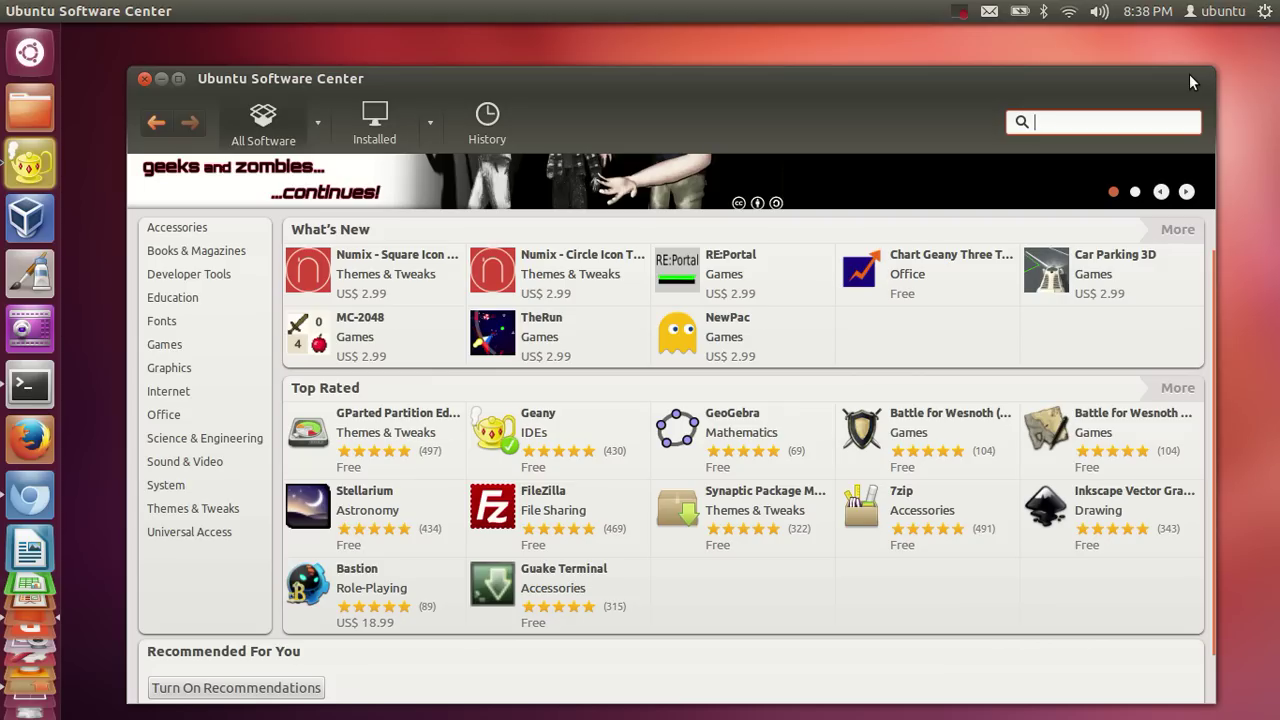
click(1265, 13)
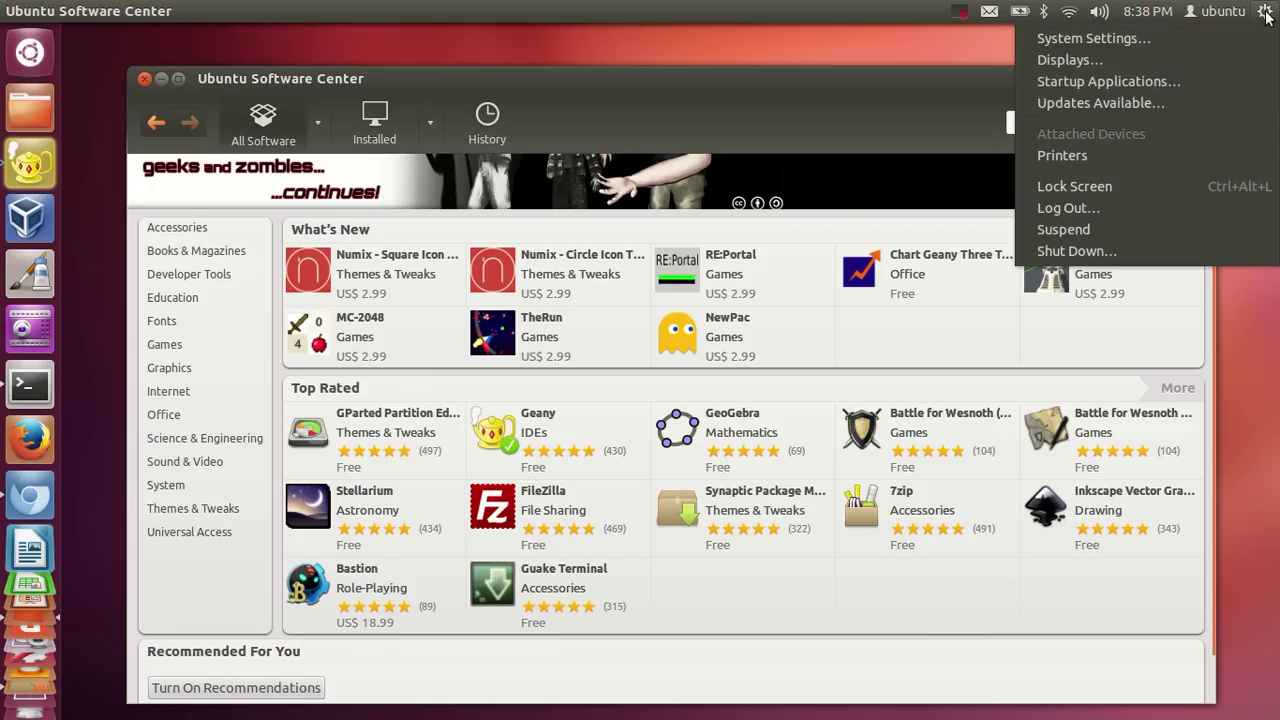
Launch System Settings, view the Appearance panel, then return to All Settings.
click(1116, 38)
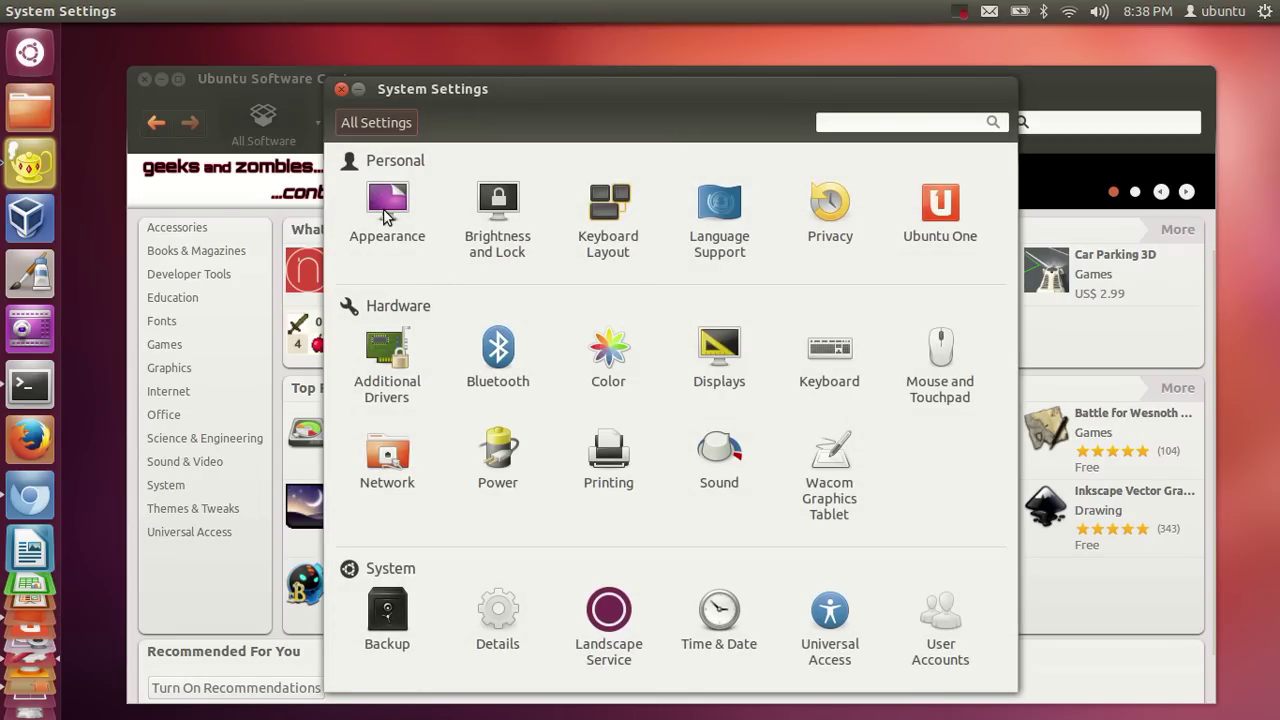
click(387, 212)
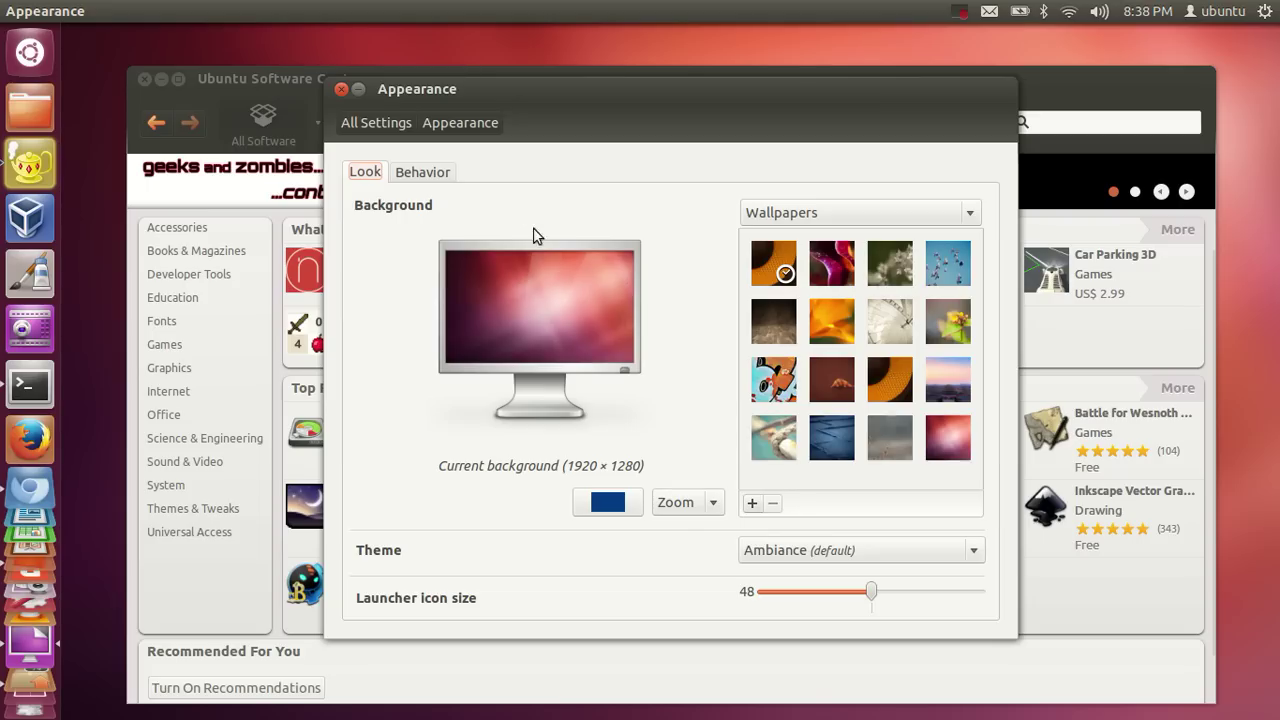
click(377, 124)
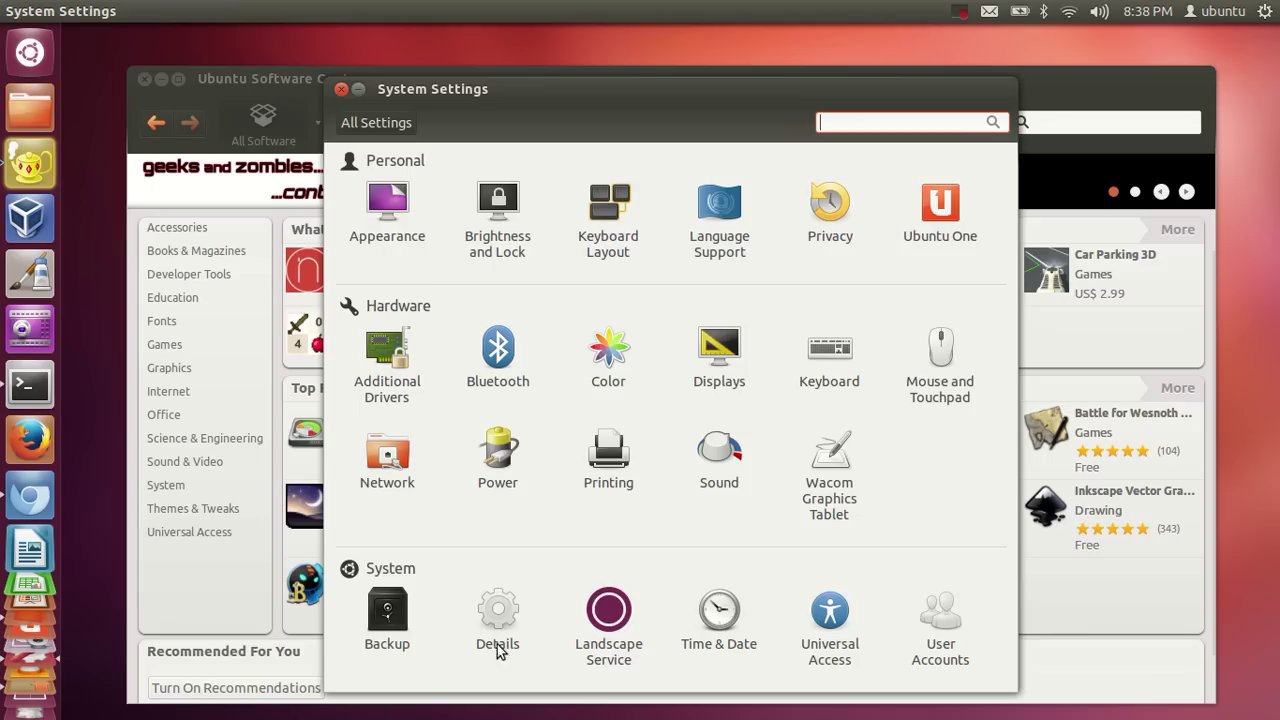
click(514, 614)
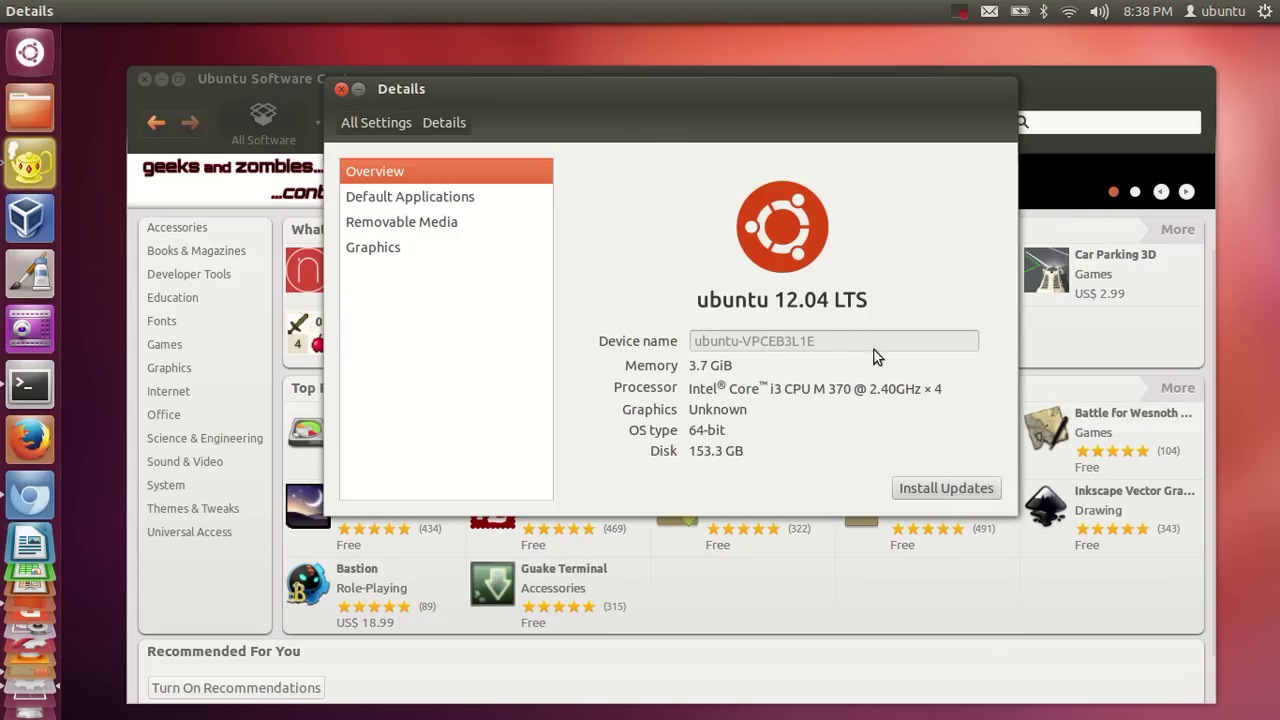
drag(730, 432, 686, 433)
drag(754, 450, 704, 452)
drag(700, 398, 617, 352)
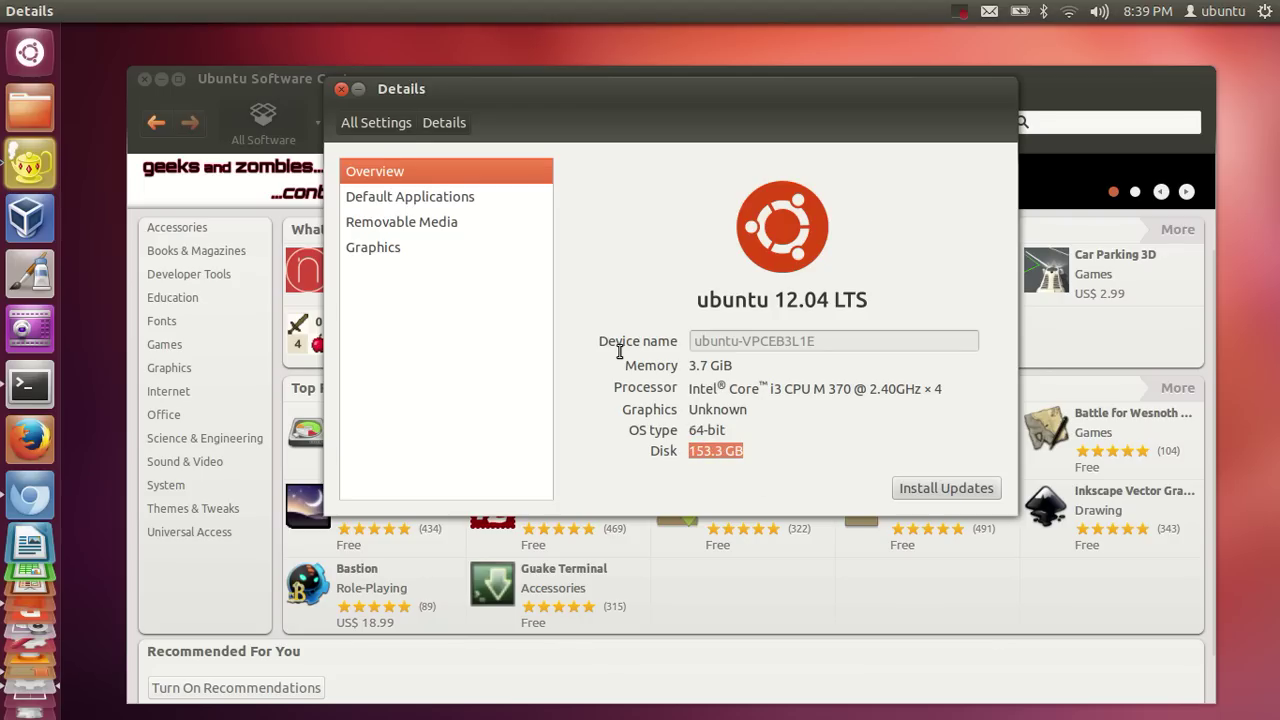
click(375, 121)
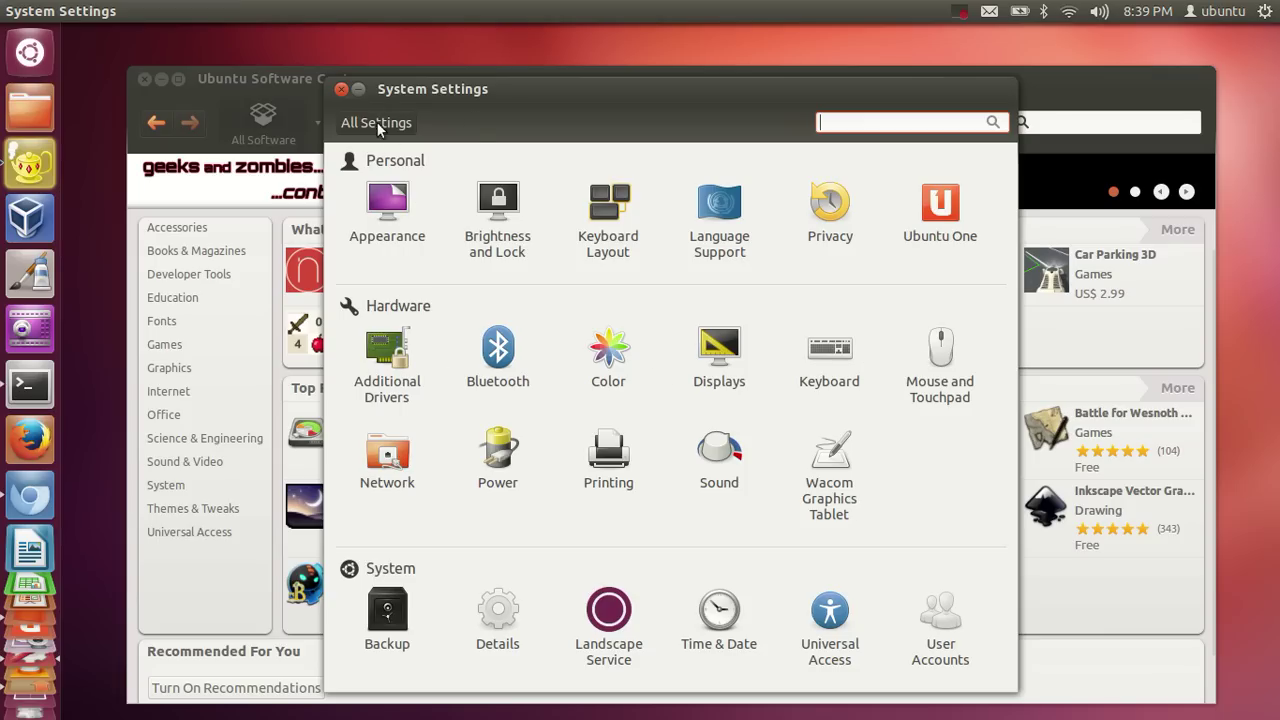
Close System Settings and nudge the Software Center window slightly up and left.
click(342, 89)
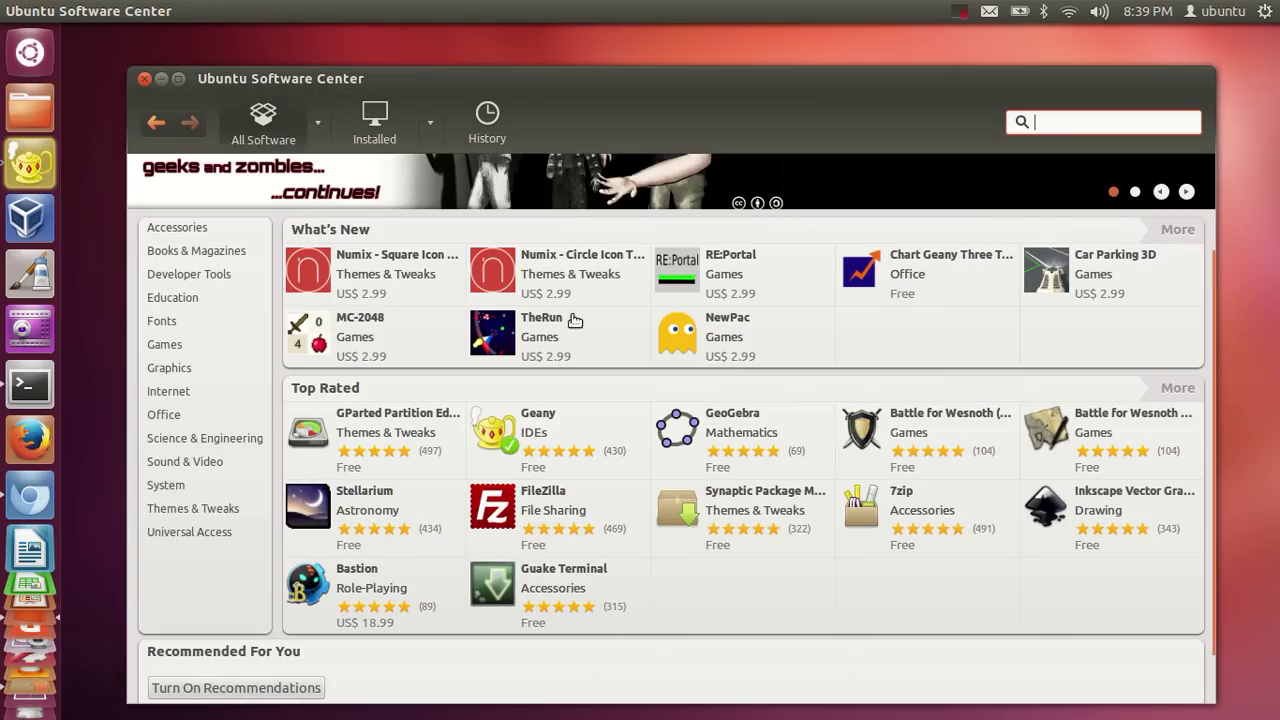
drag(574, 88, 562, 70)
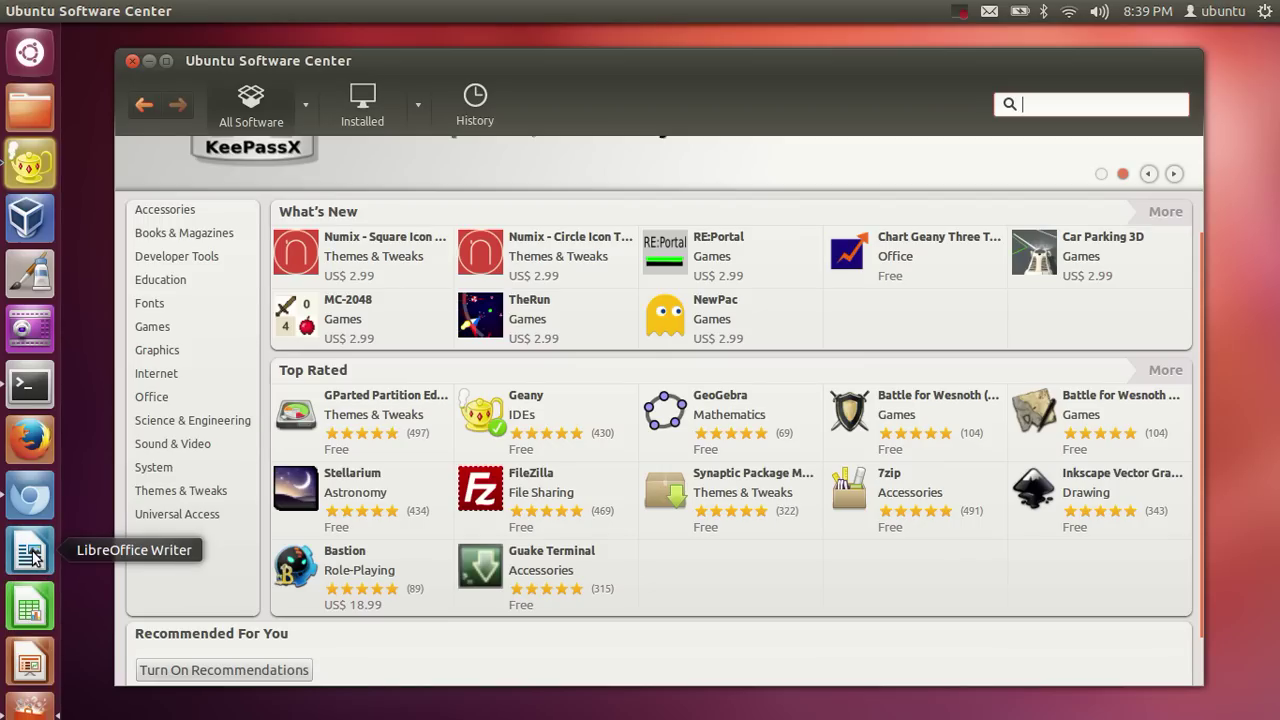
click(31, 553)
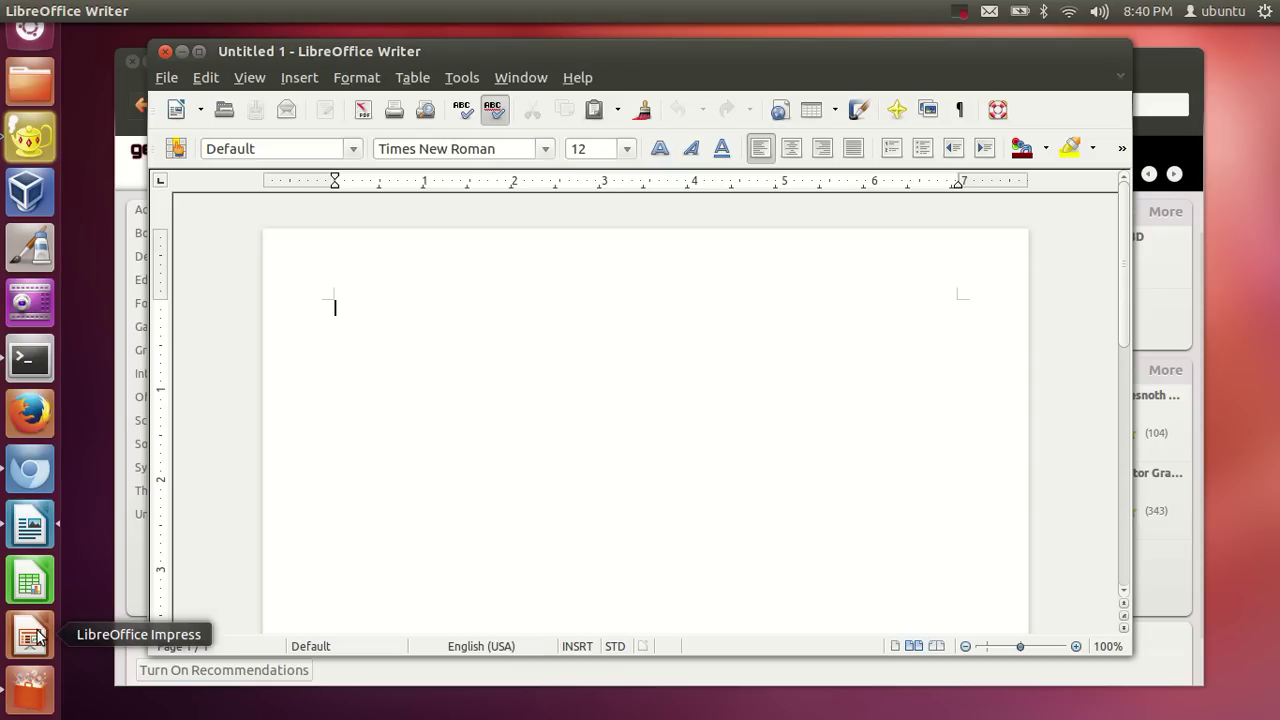
click(166, 52)
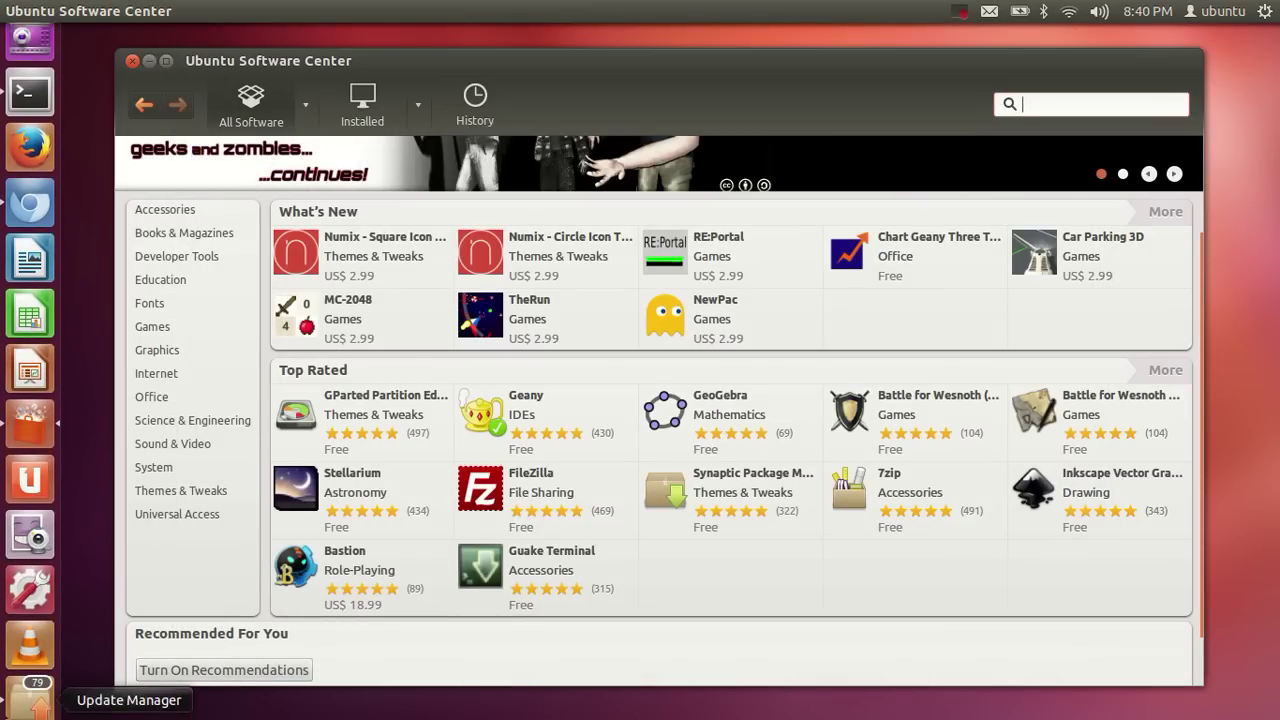
Search for 'chro' and expand the Chromium Web Browser result.
scroll(22, 688, up, 3)
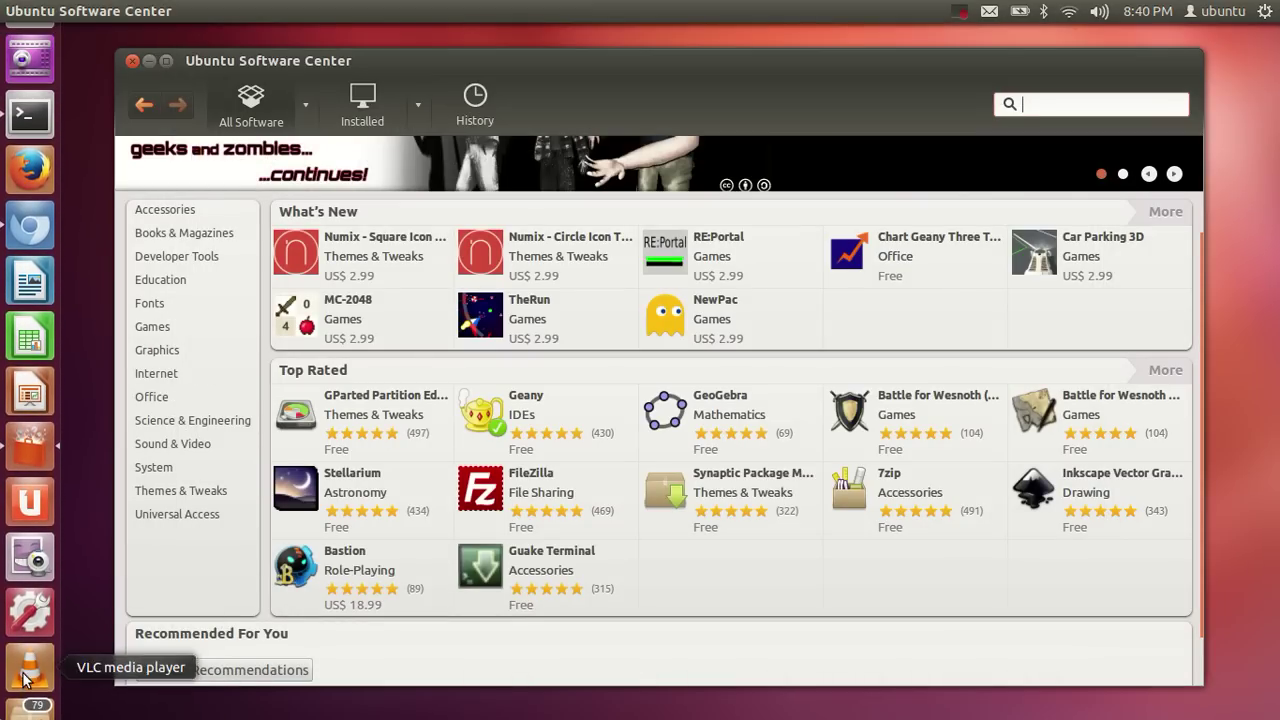
scroll(30, 665, up, 3)
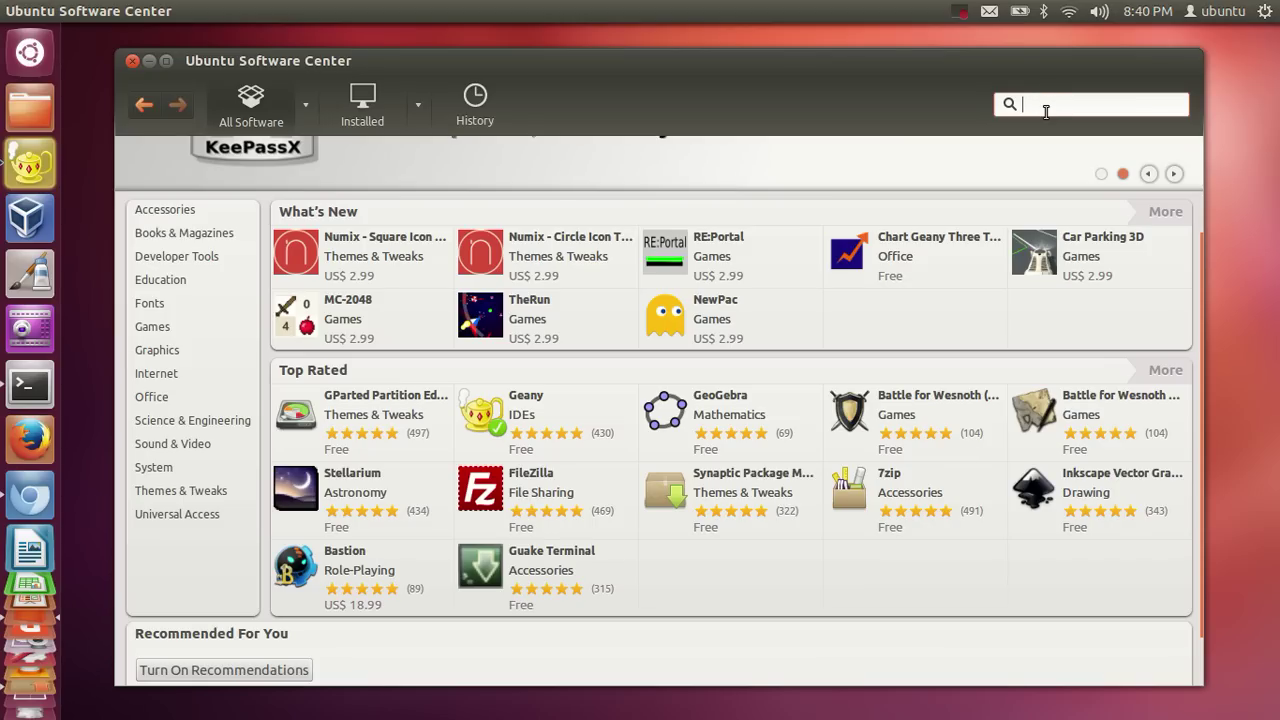
text(ch)
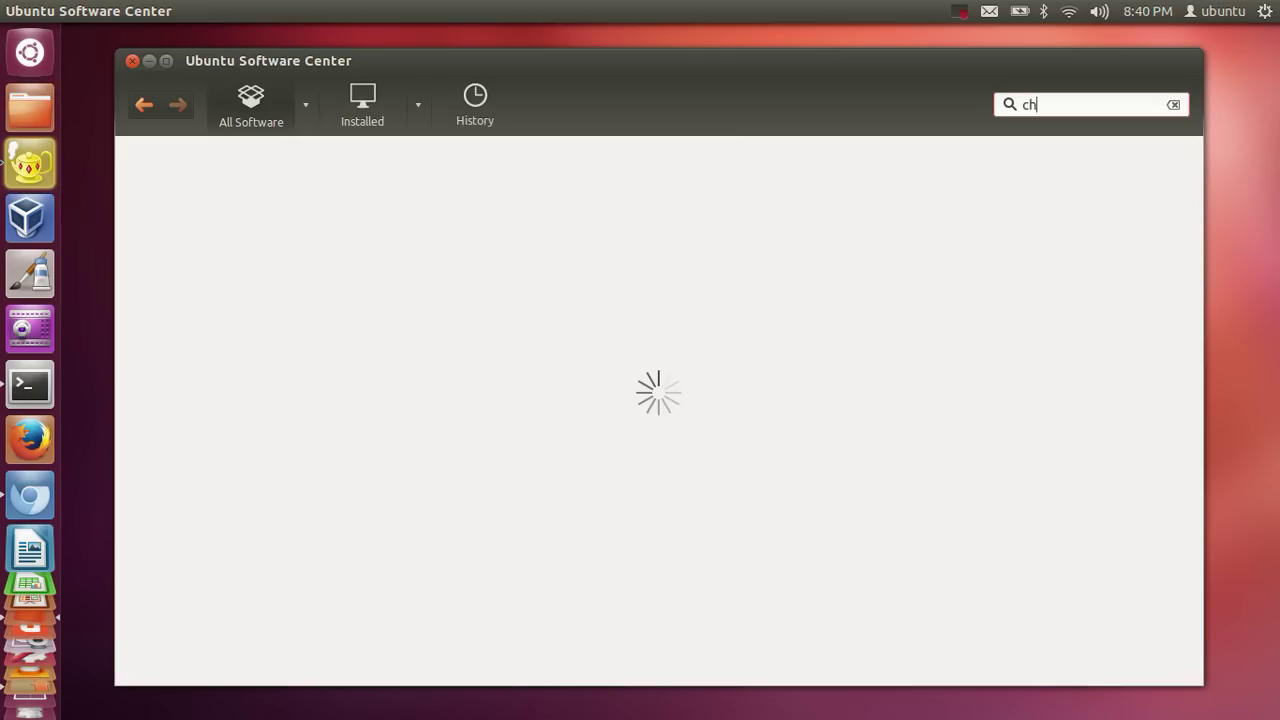
text(ro)
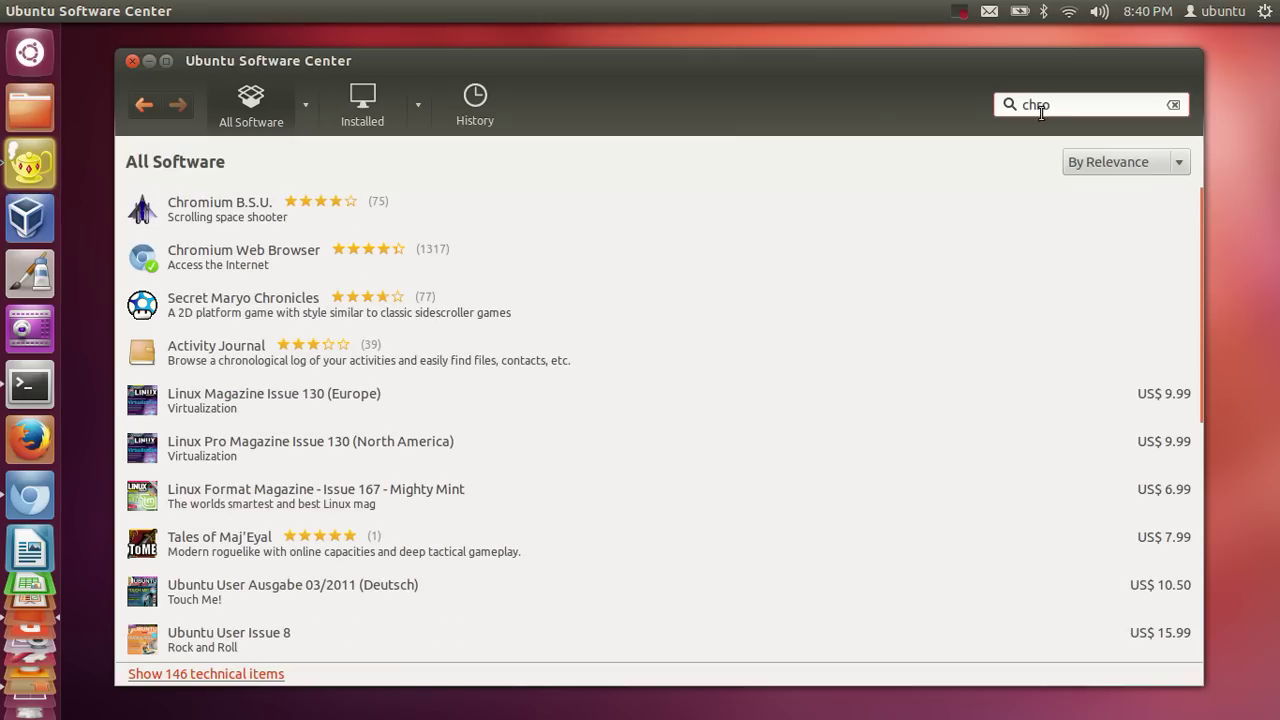
click(209, 256)
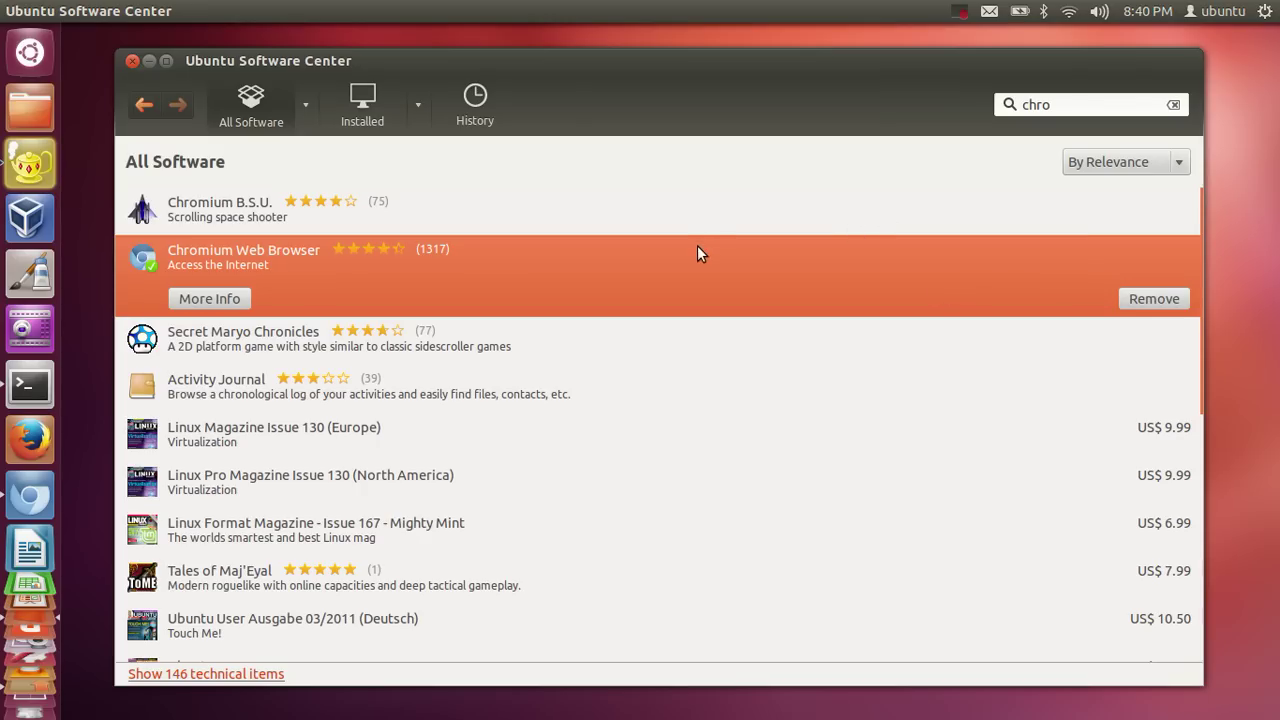
Clear the search text, open and close a Terminal, then open the Home folder.
double_click(1094, 103)
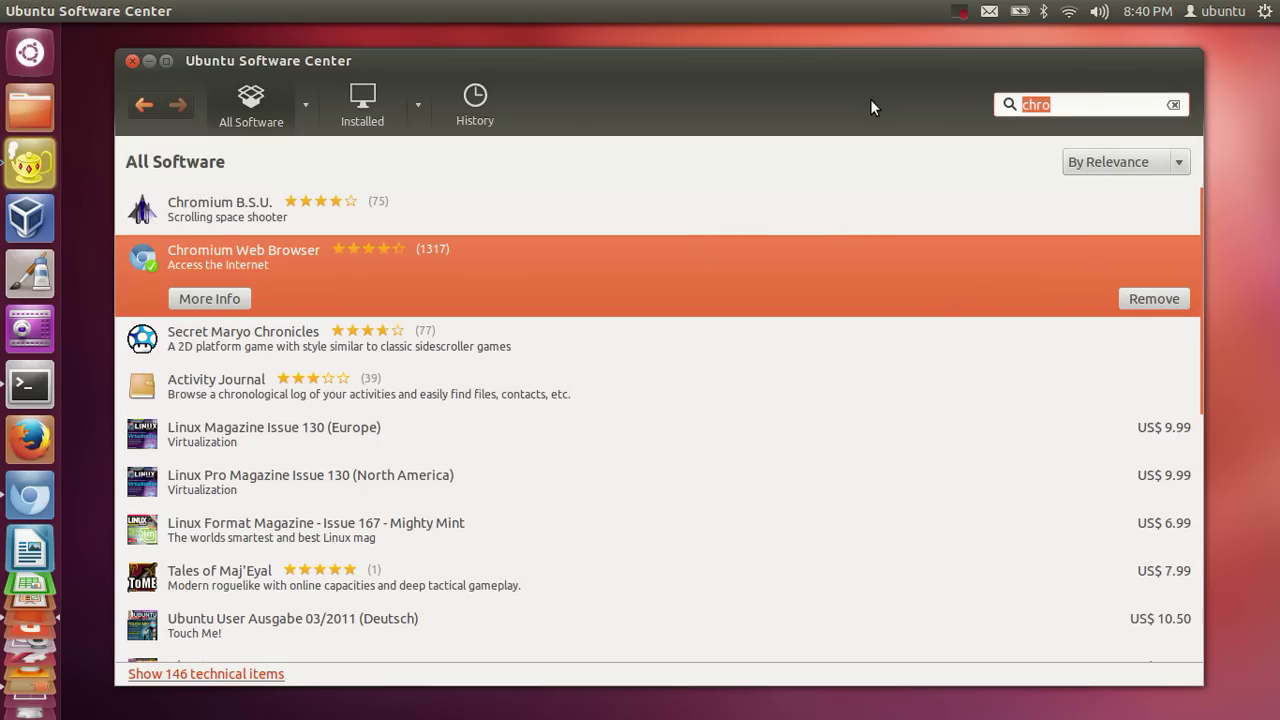
key(BackSpace)
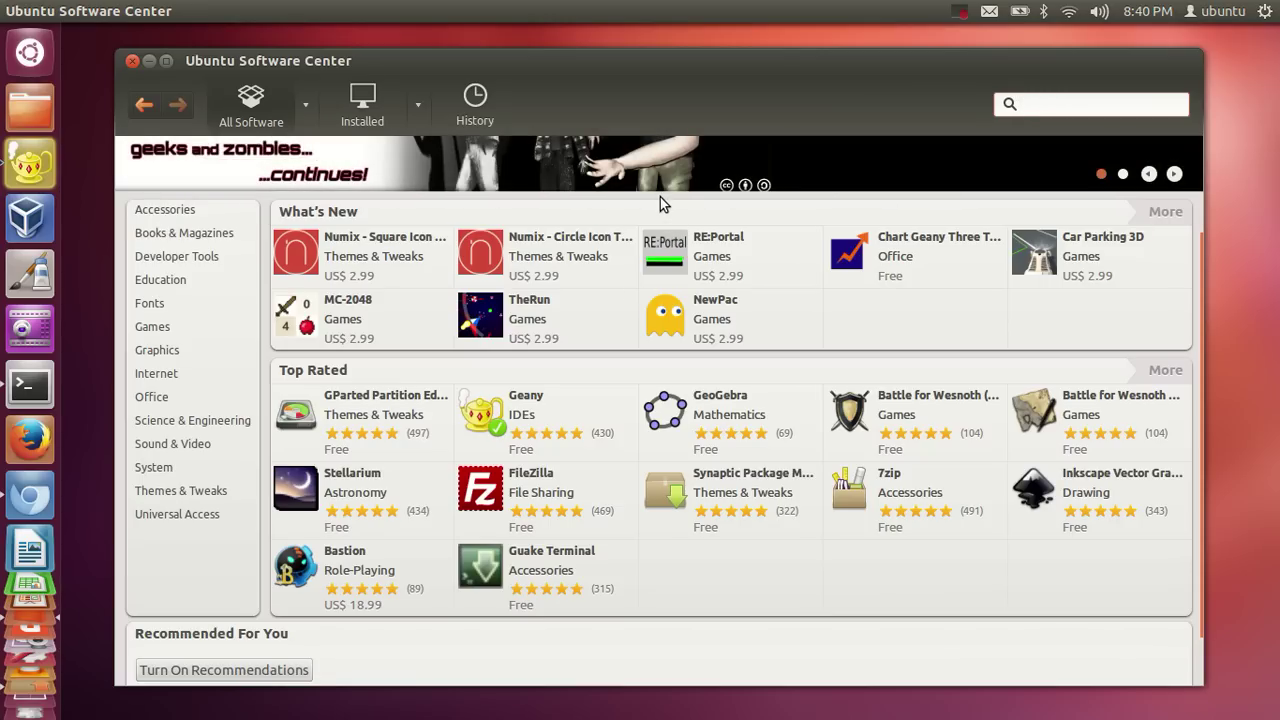
click(30, 384)
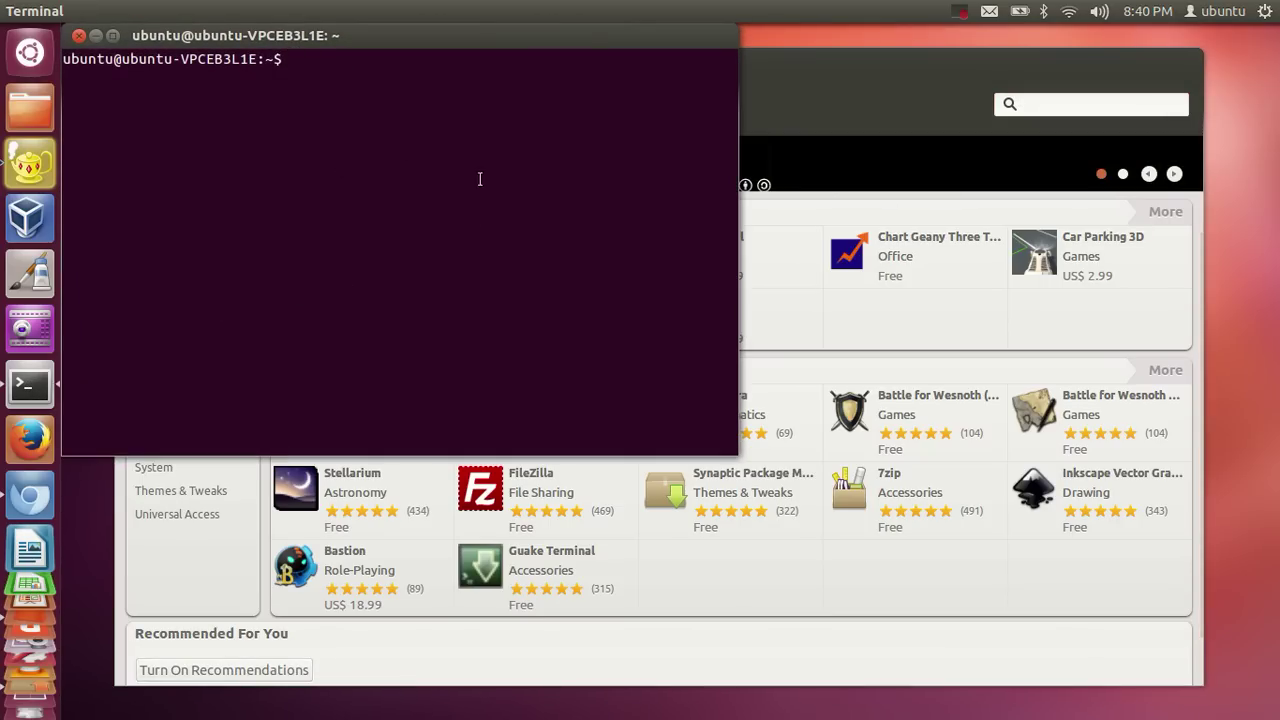
click(79, 35)
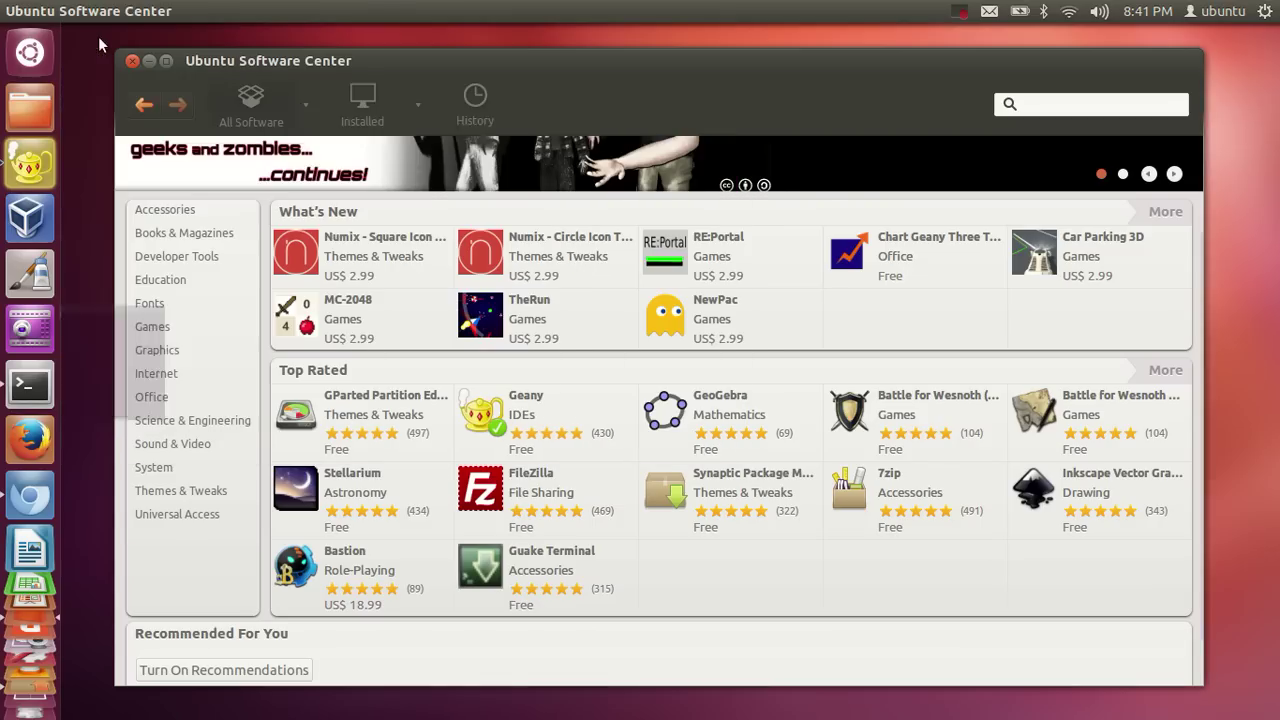
click(33, 118)
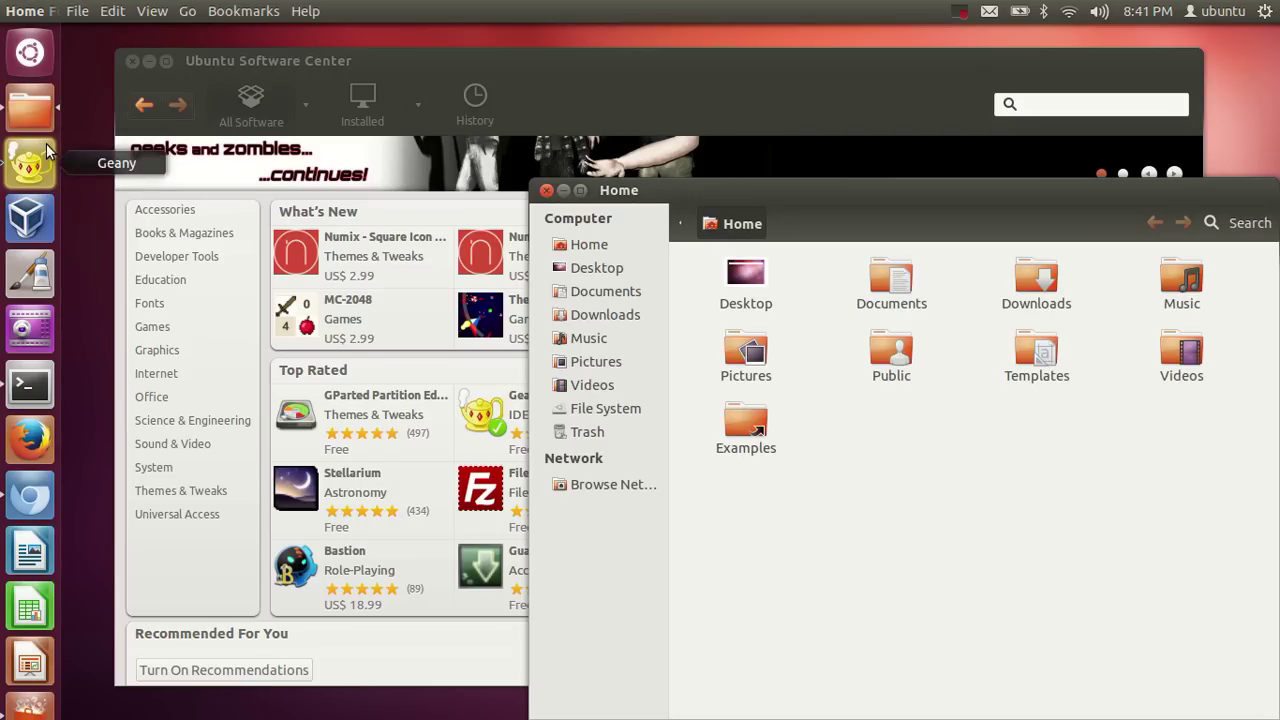
Move the Home folder window up-left and rubber-band select the home folders.
drag(735, 192, 485, 67)
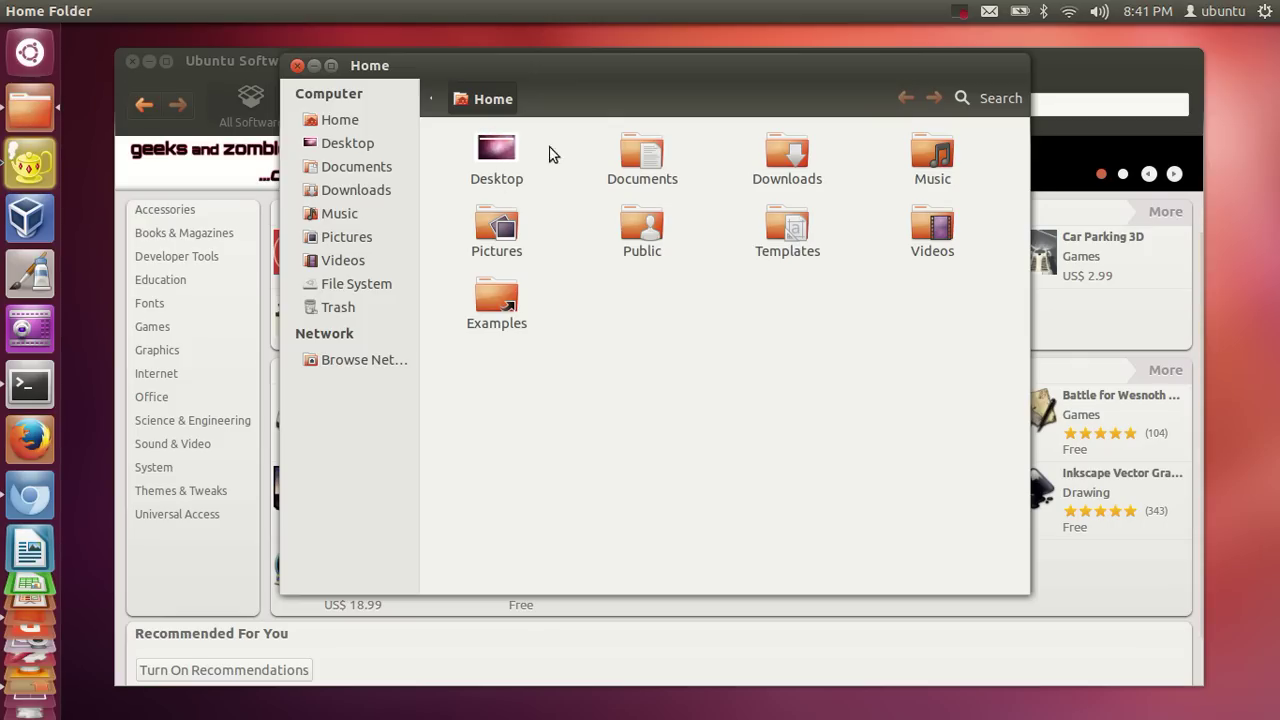
drag(952, 438, 444, 163)
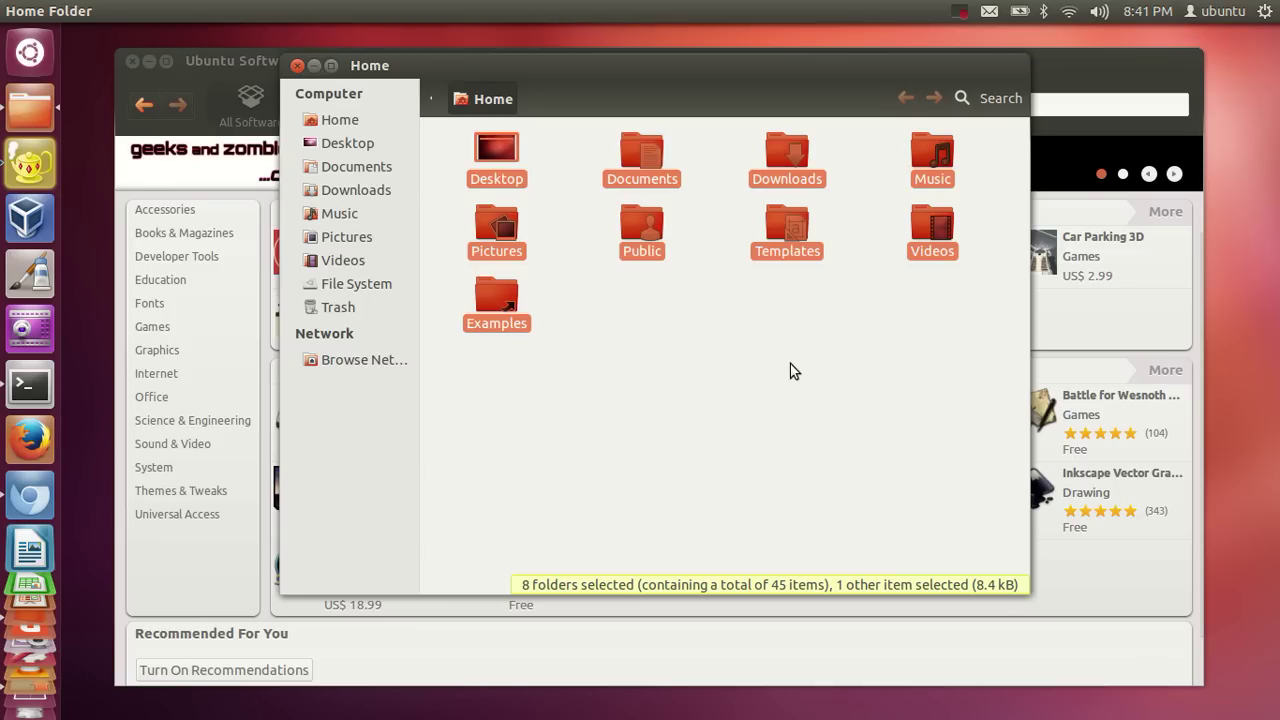
click(431, 99)
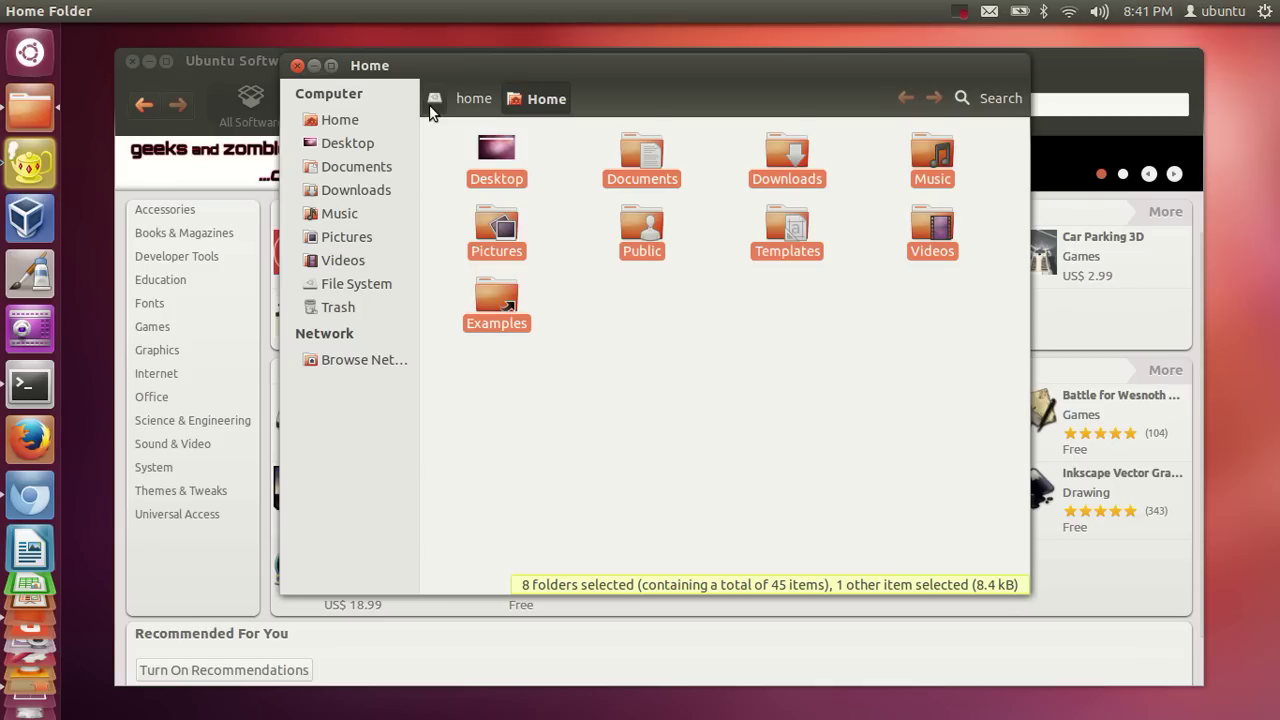
click(728, 357)
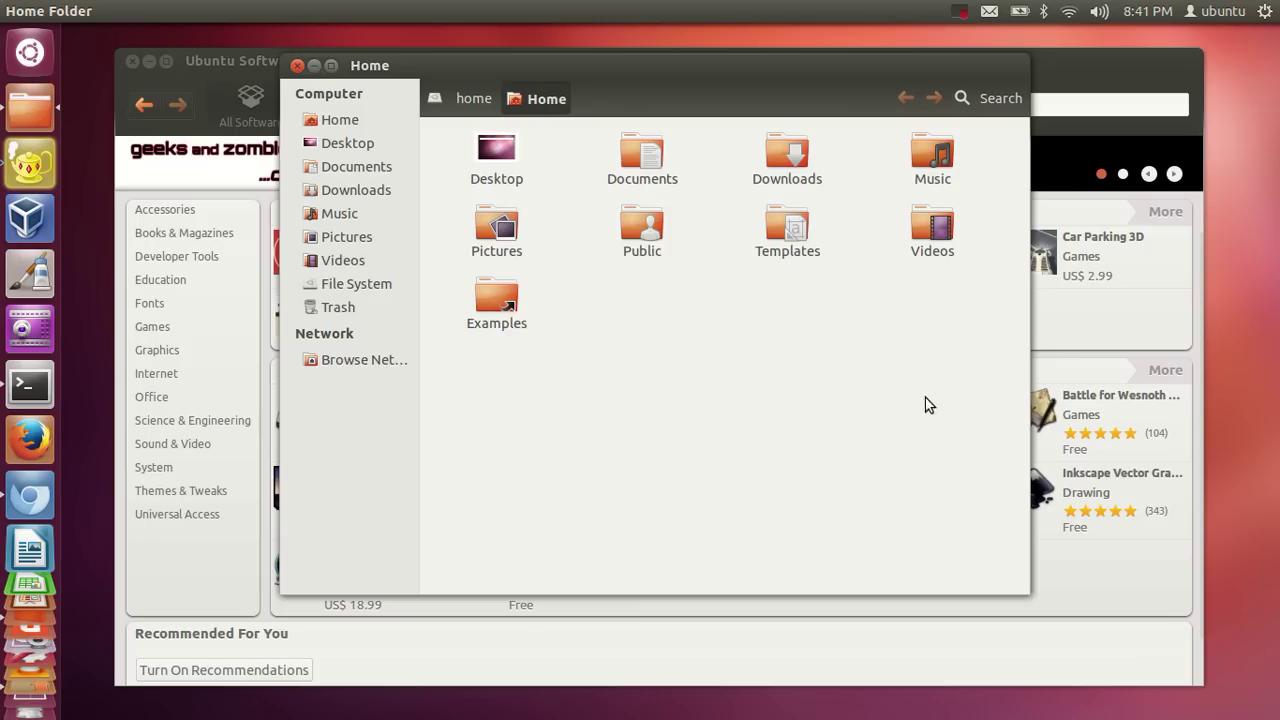
drag(968, 424, 458, 155)
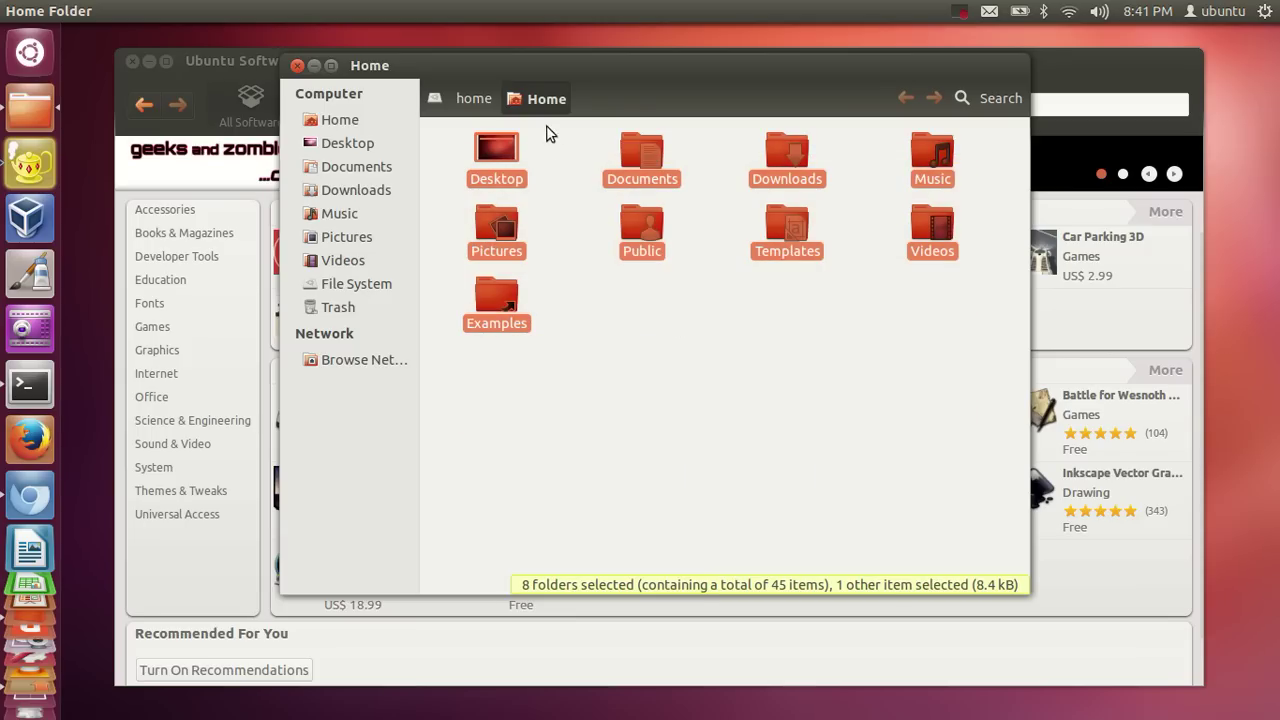
Visit the empty Desktop folder, return Home, then go up to the root file system.
click(336, 119)
click(331, 158)
click(383, 137)
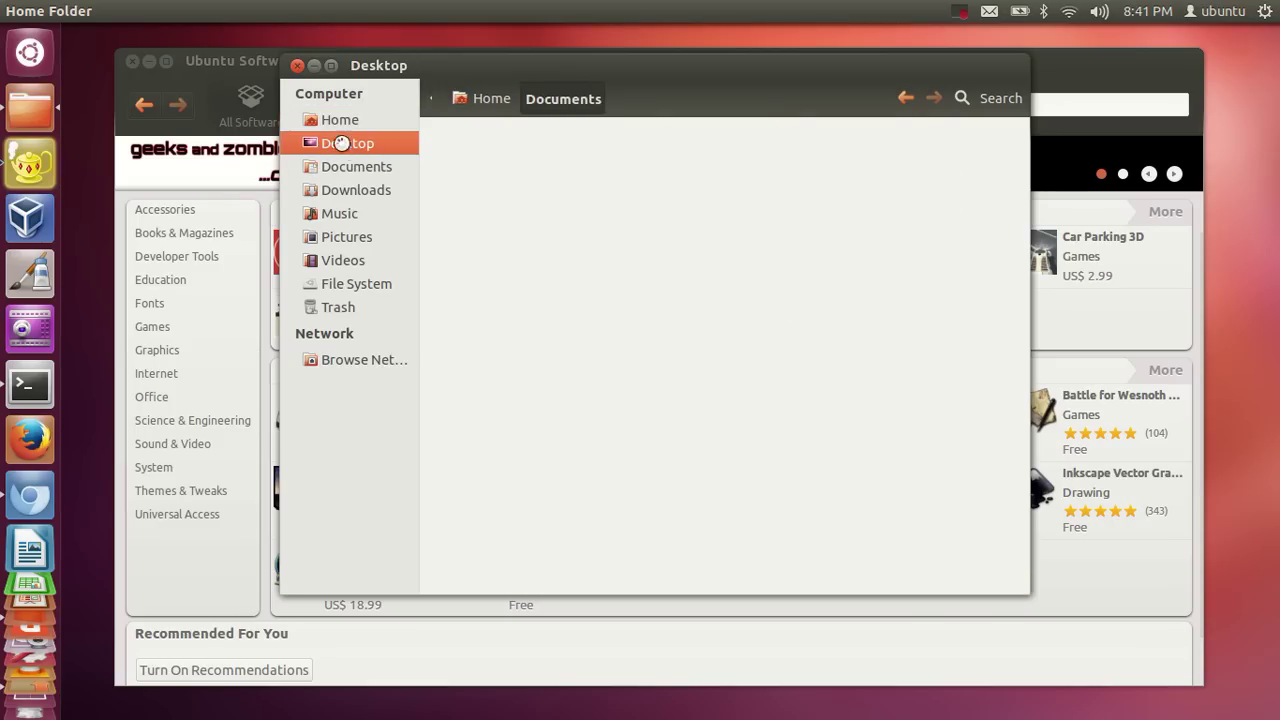
click(484, 98)
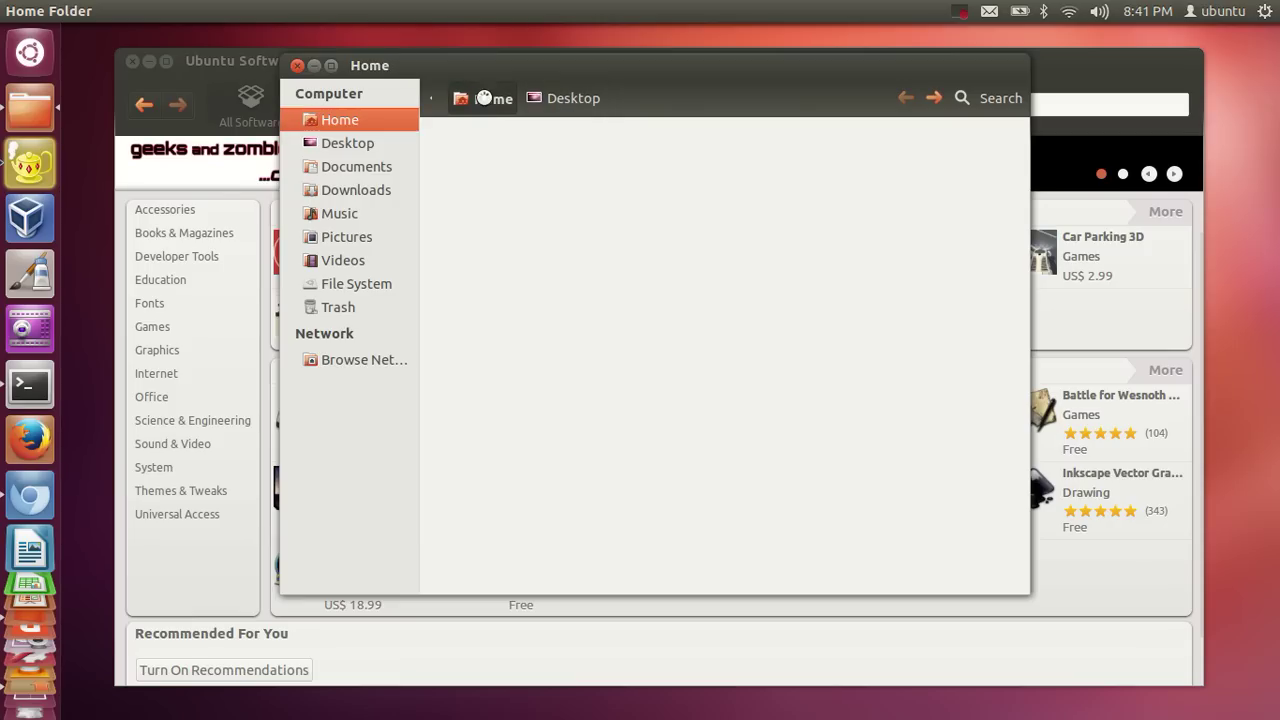
click(430, 99)
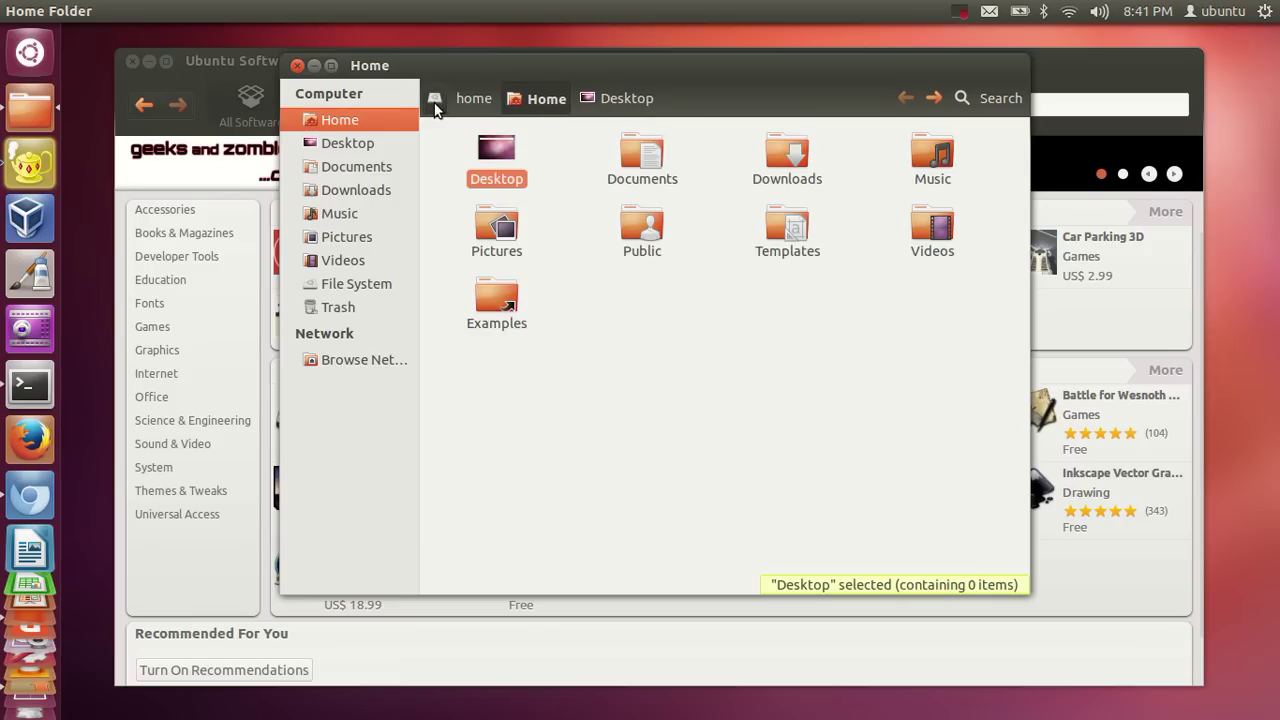
click(435, 98)
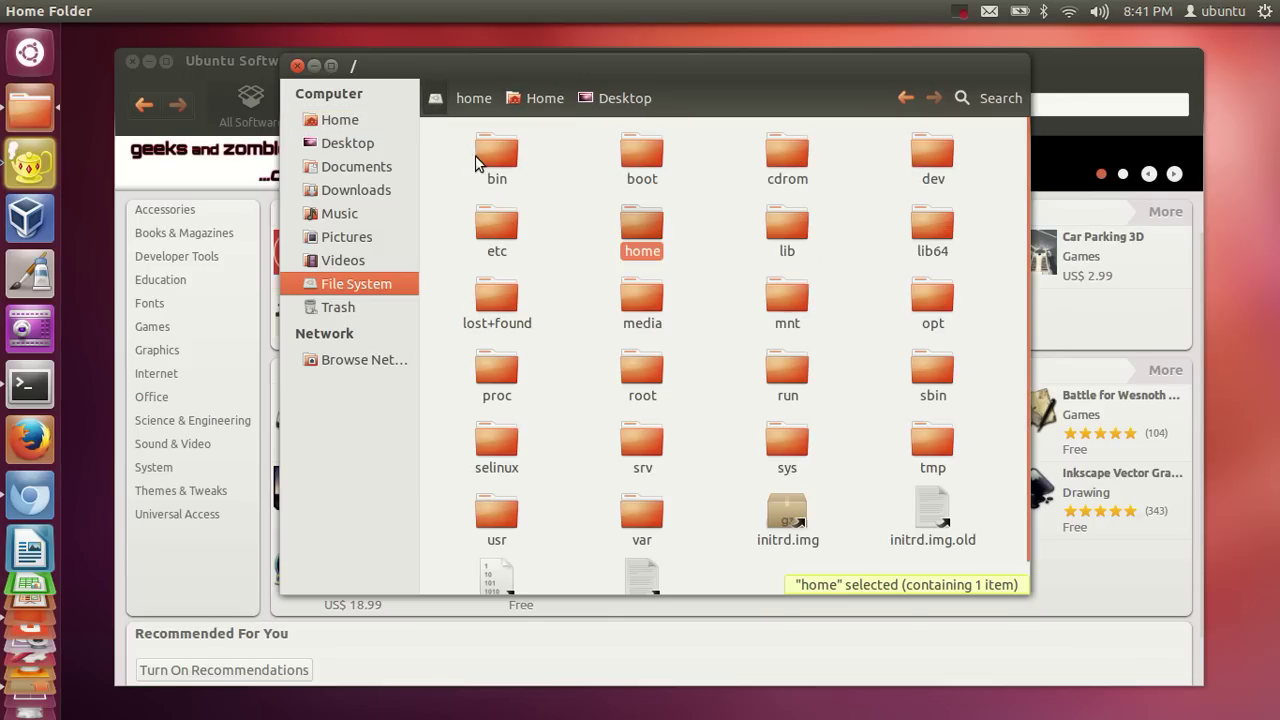
Rubber-band select the root's top-level folders, then clear the selection.
drag(465, 155, 977, 562)
scroll(843, 372, down, 1)
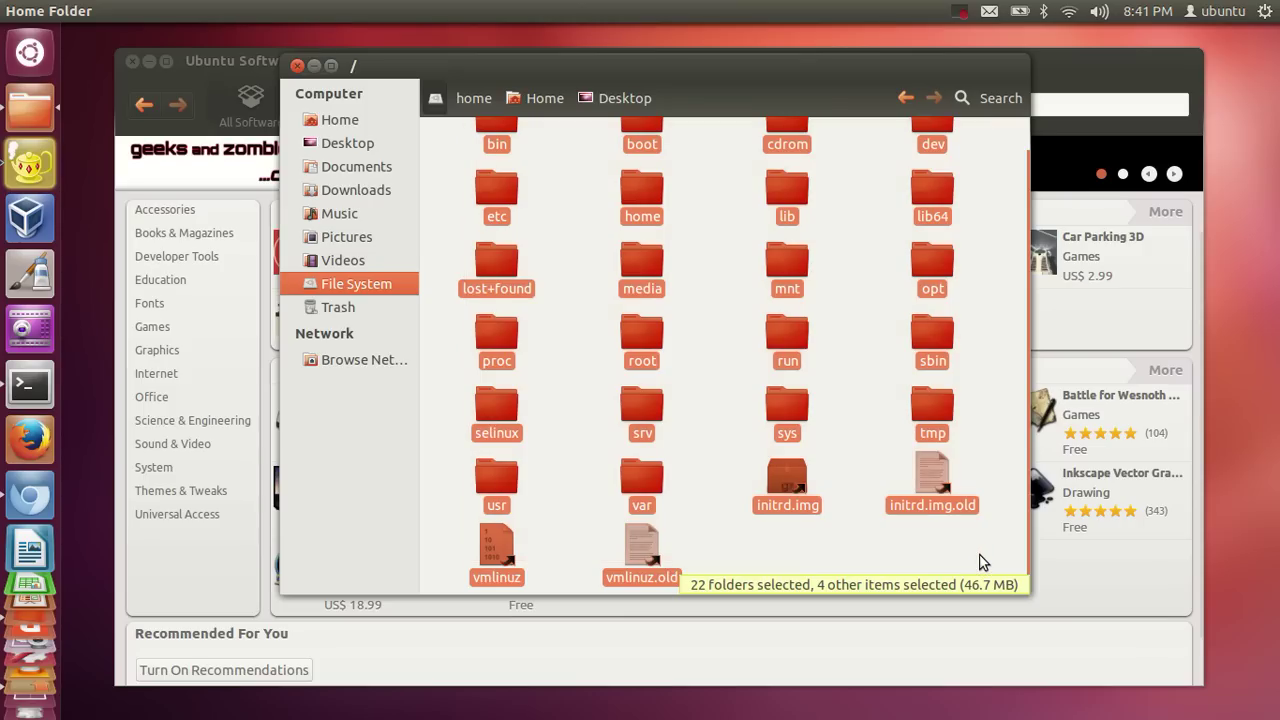
scroll(860, 424, up, 1)
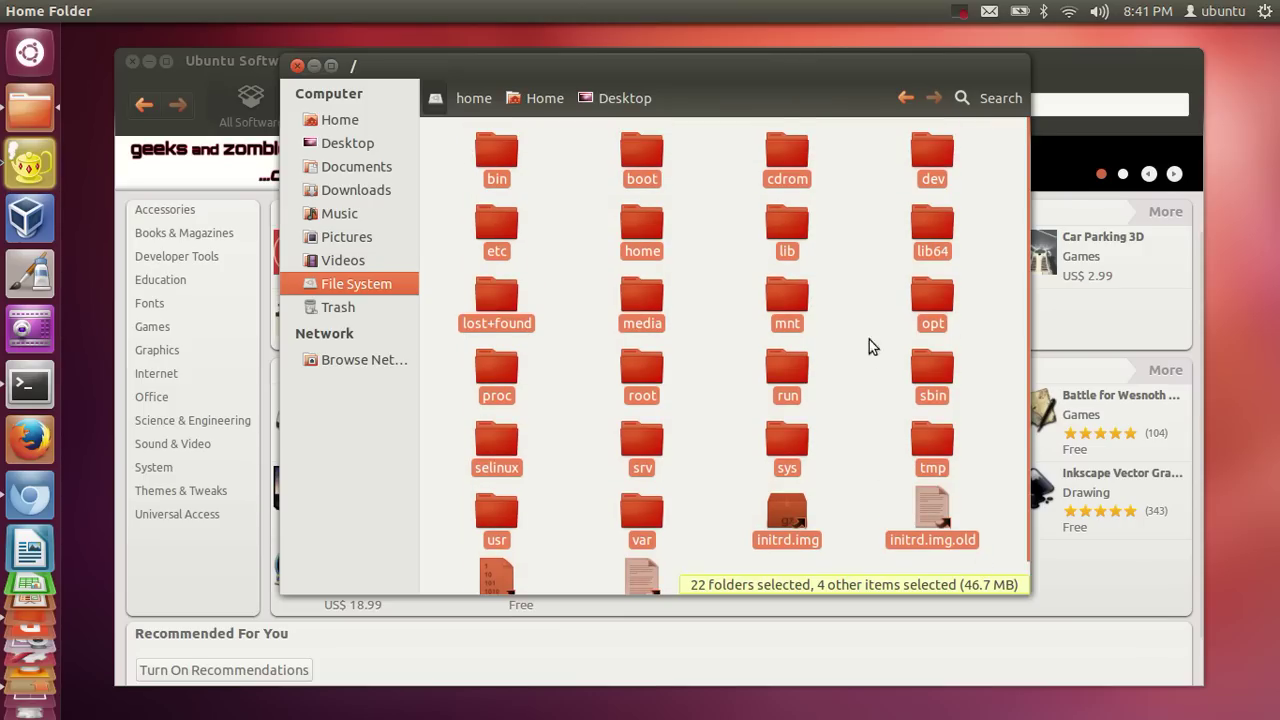
click(860, 300)
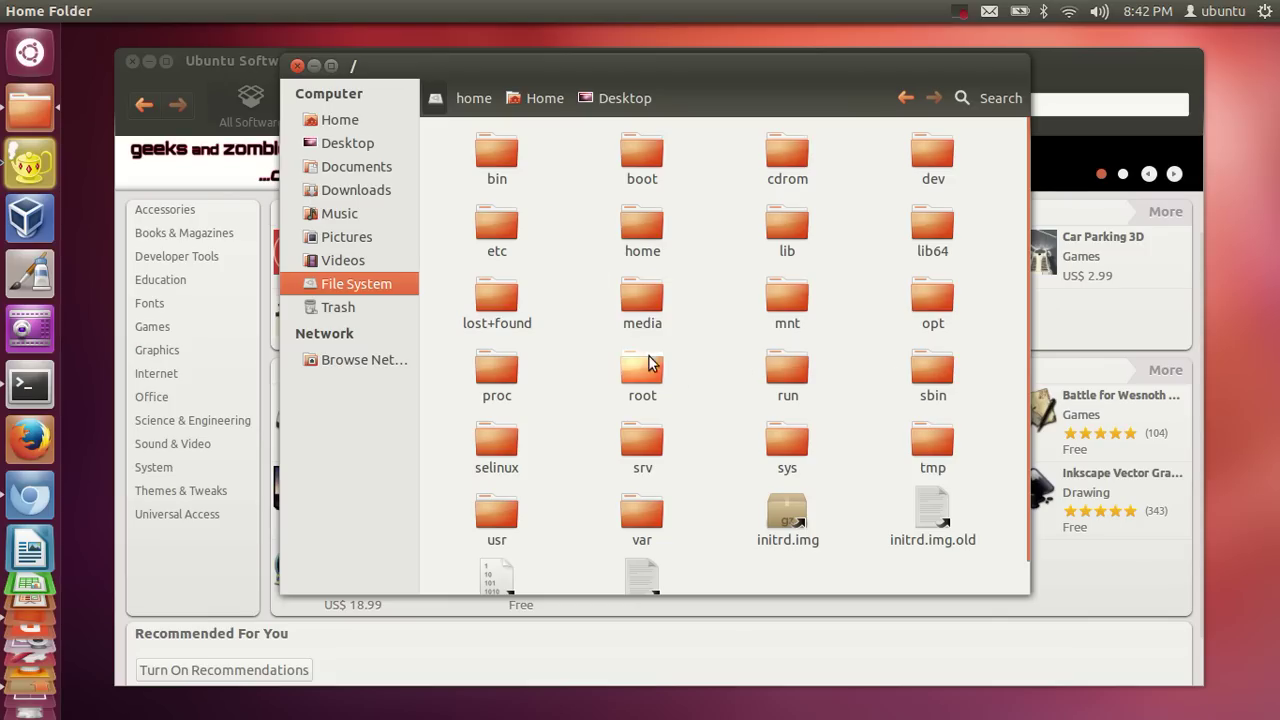
scroll(707, 380, down, 1)
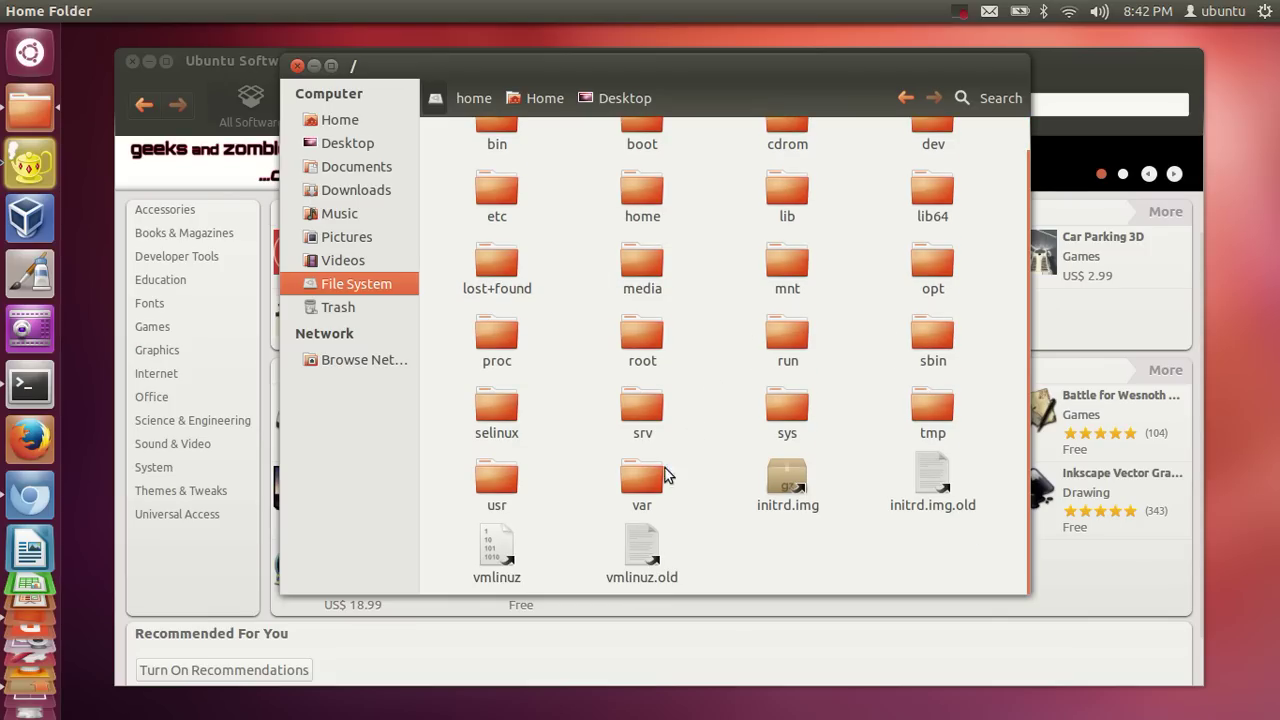
Browse into /usr/local/bin, return to usr via the path bar, then open Desktop.
double_click(477, 485)
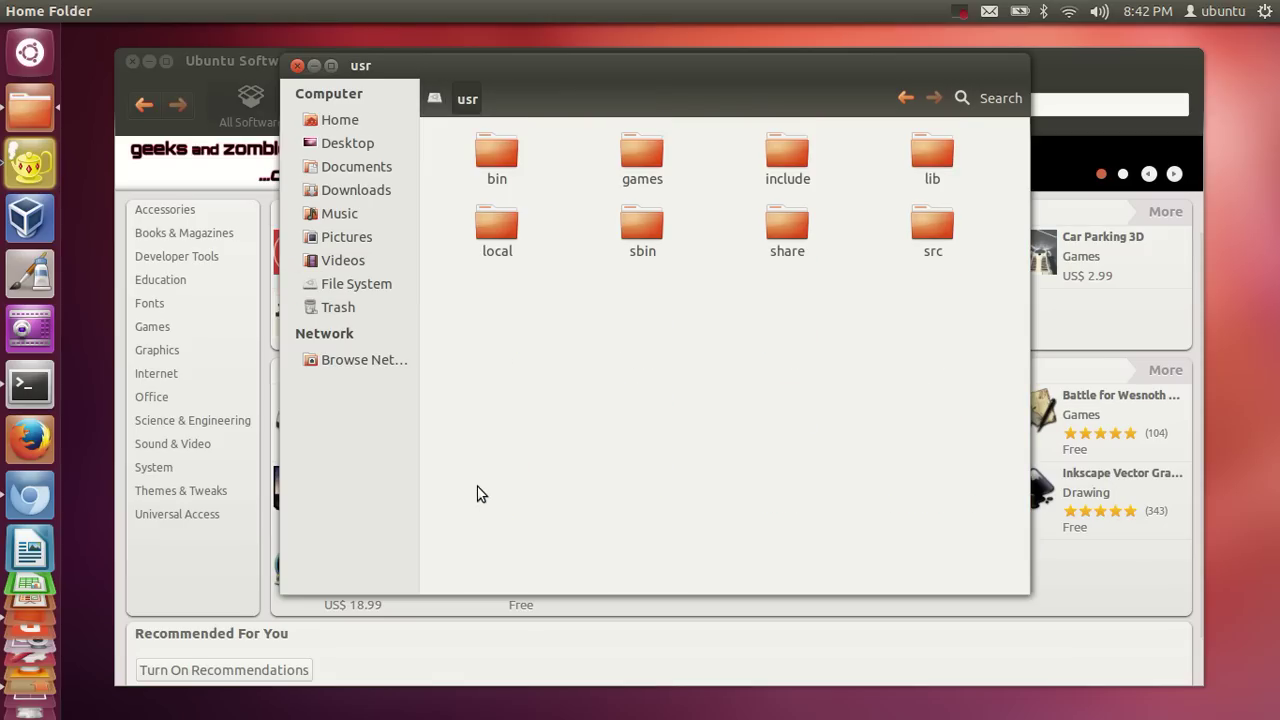
double_click(496, 227)
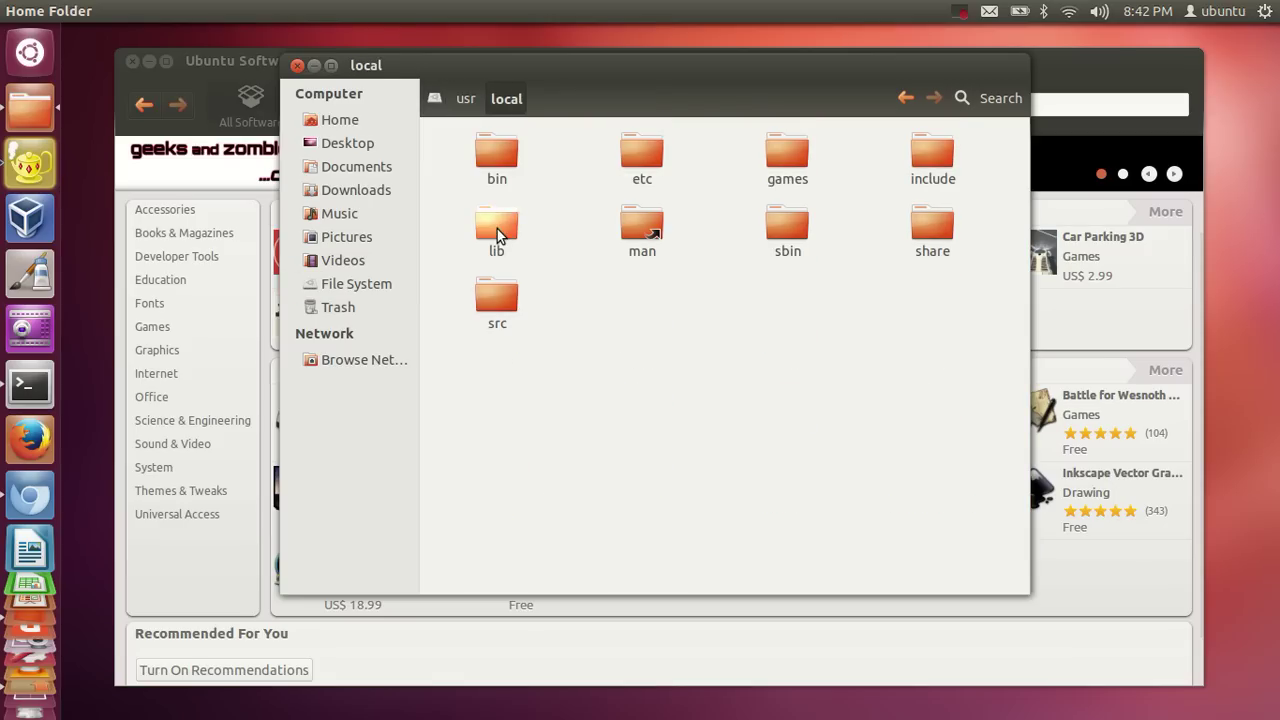
click(484, 148)
double_click(484, 160)
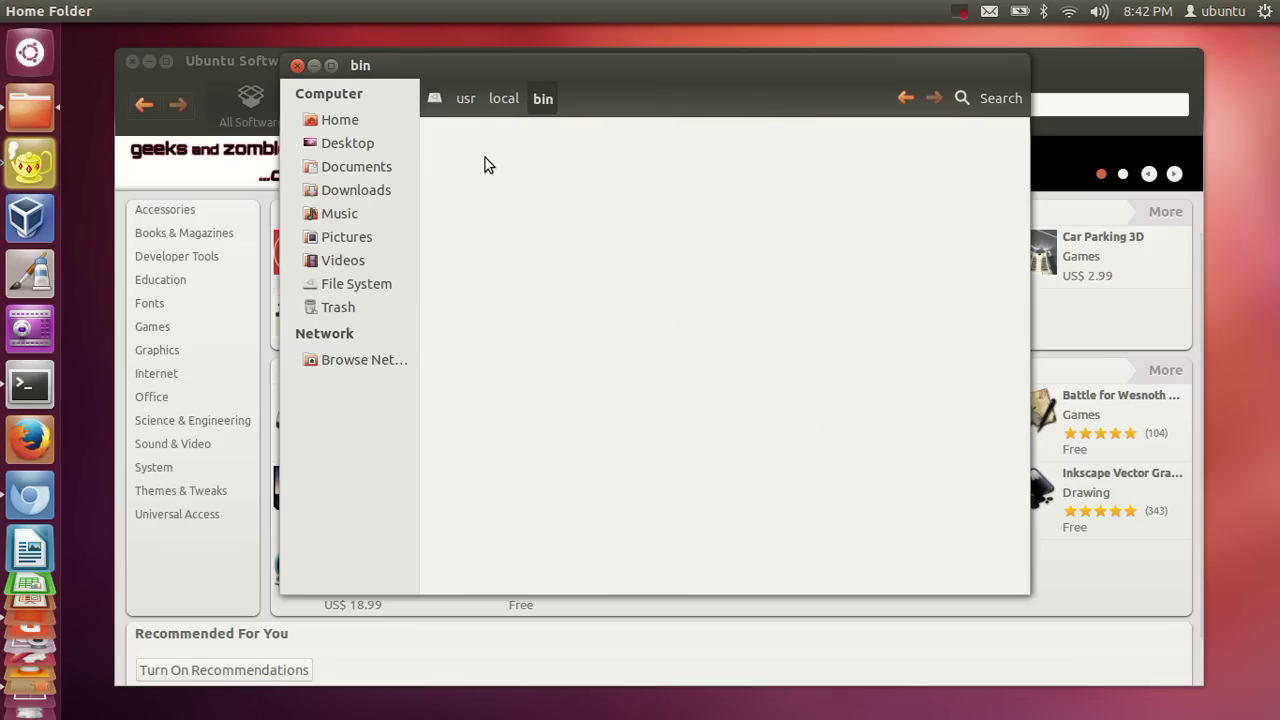
click(466, 99)
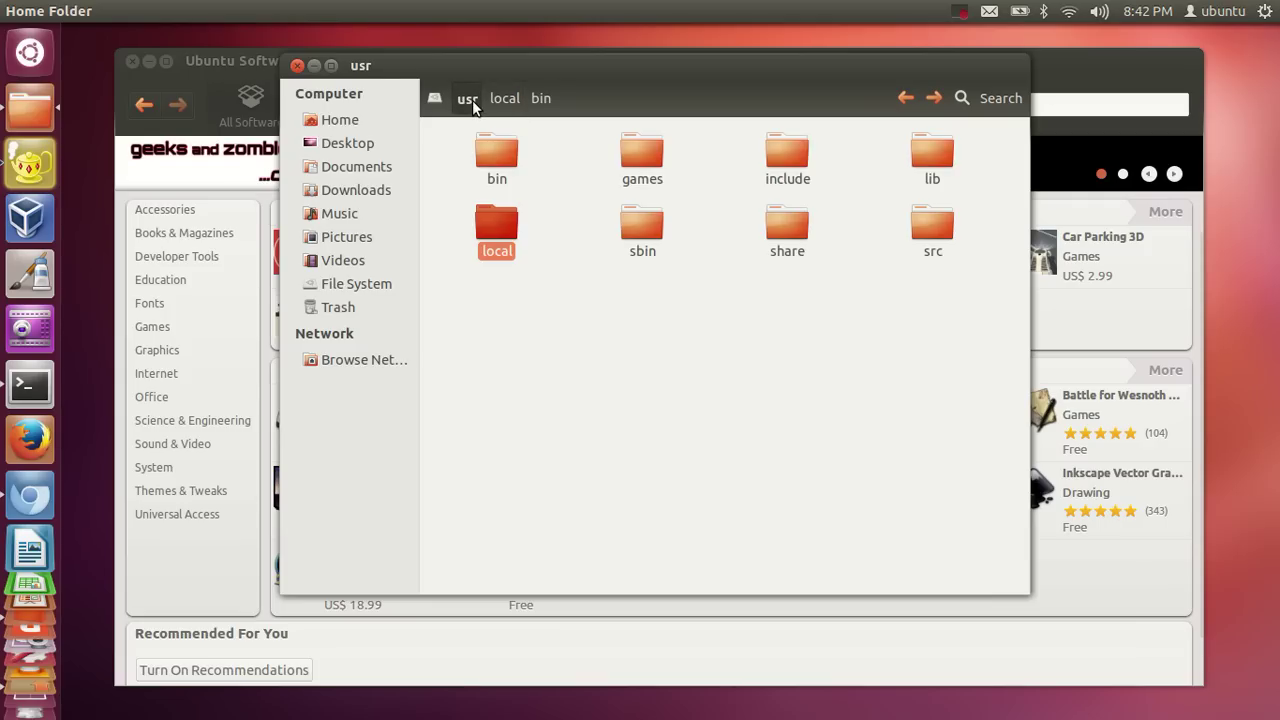
click(348, 145)
Visit Music, Pictures and Videos, then view the Trash's song files and VirtualBox packages.
click(338, 213)
click(340, 237)
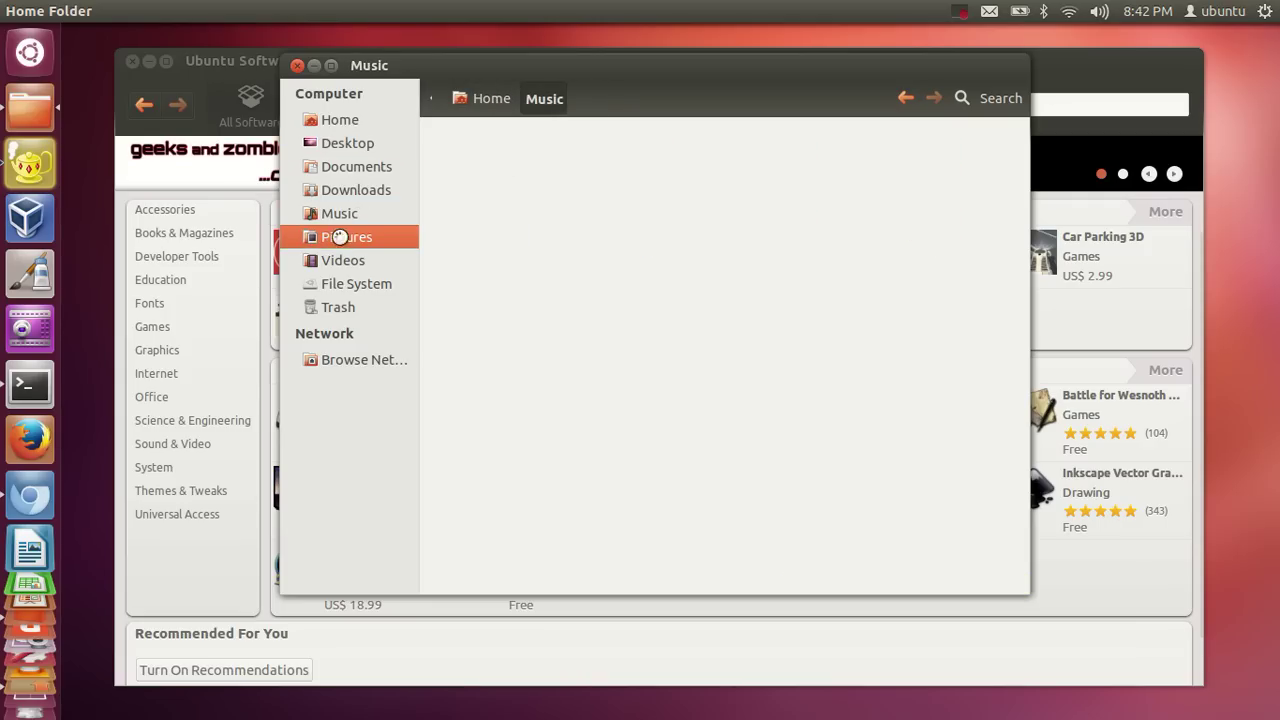
click(349, 258)
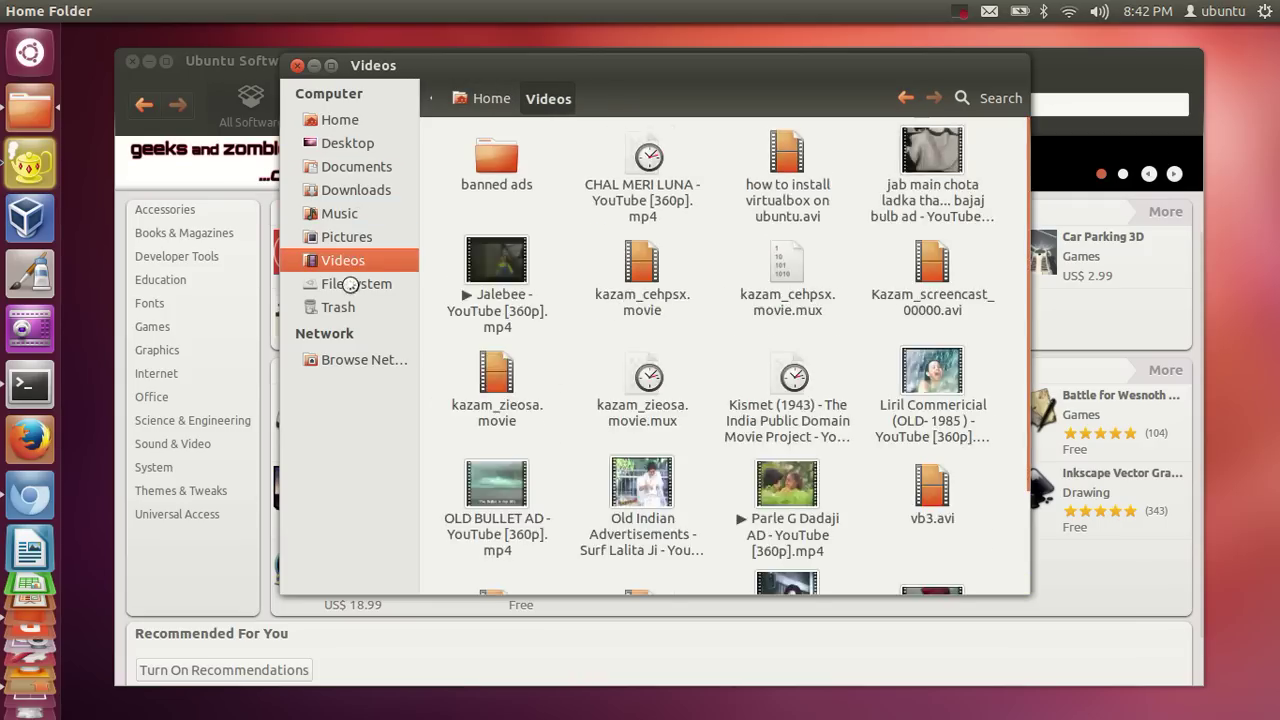
click(362, 306)
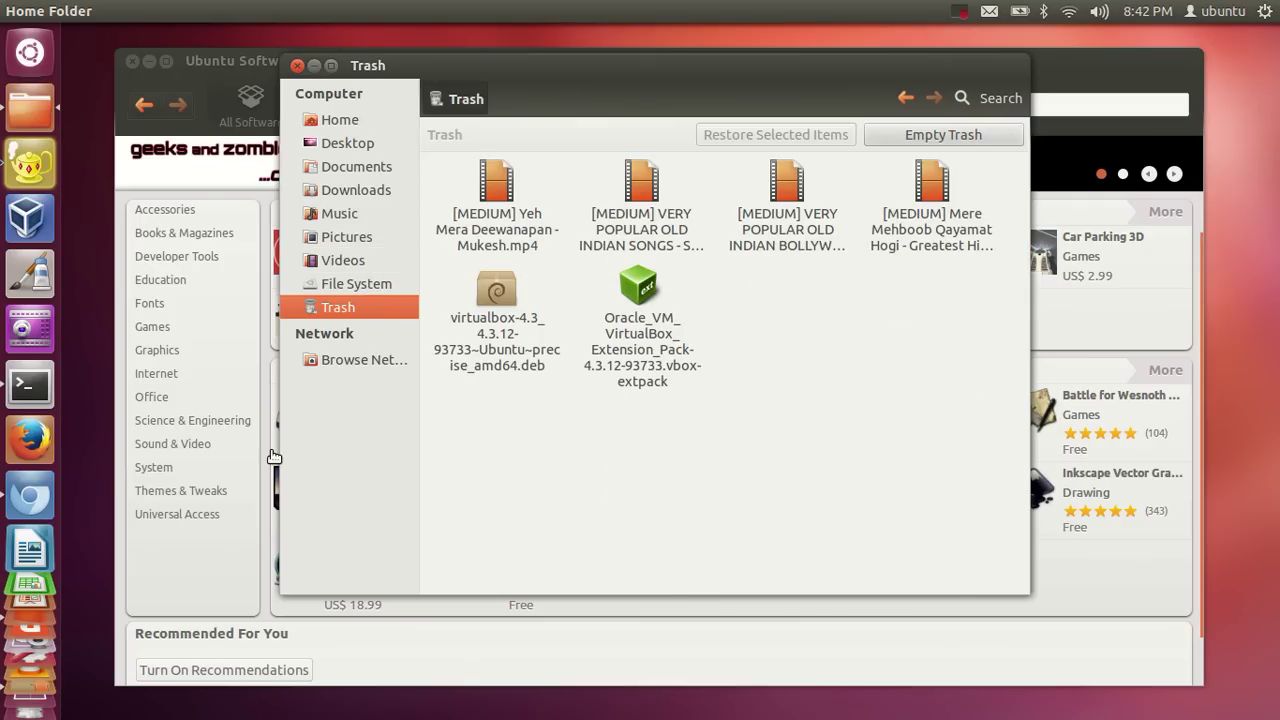
scroll(25, 690, down, 4)
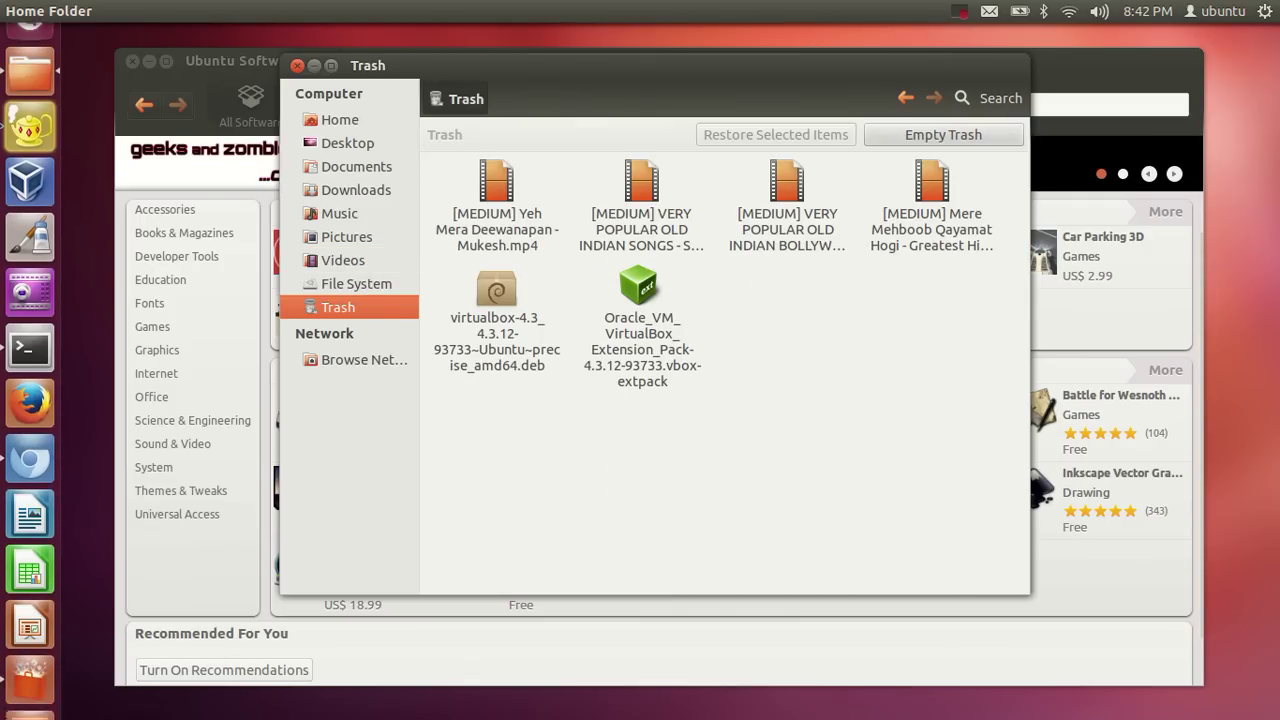
scroll(30, 690, down, 4)
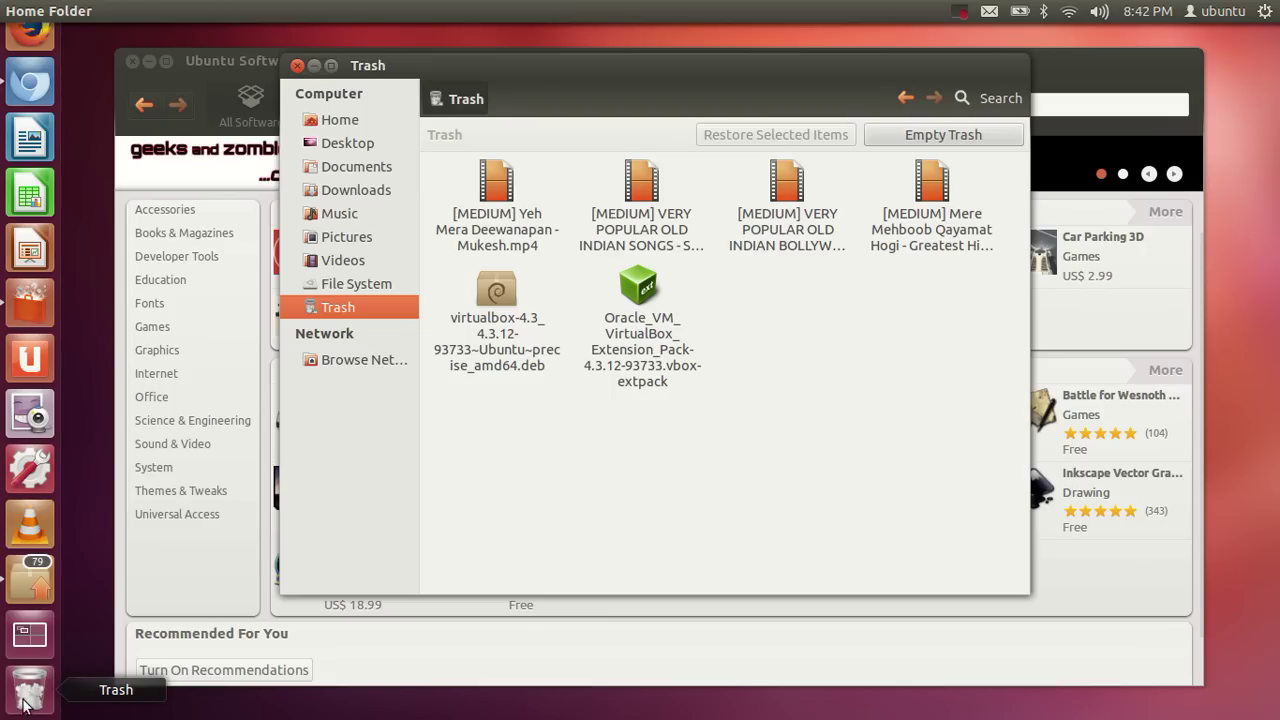
right_click(27, 692)
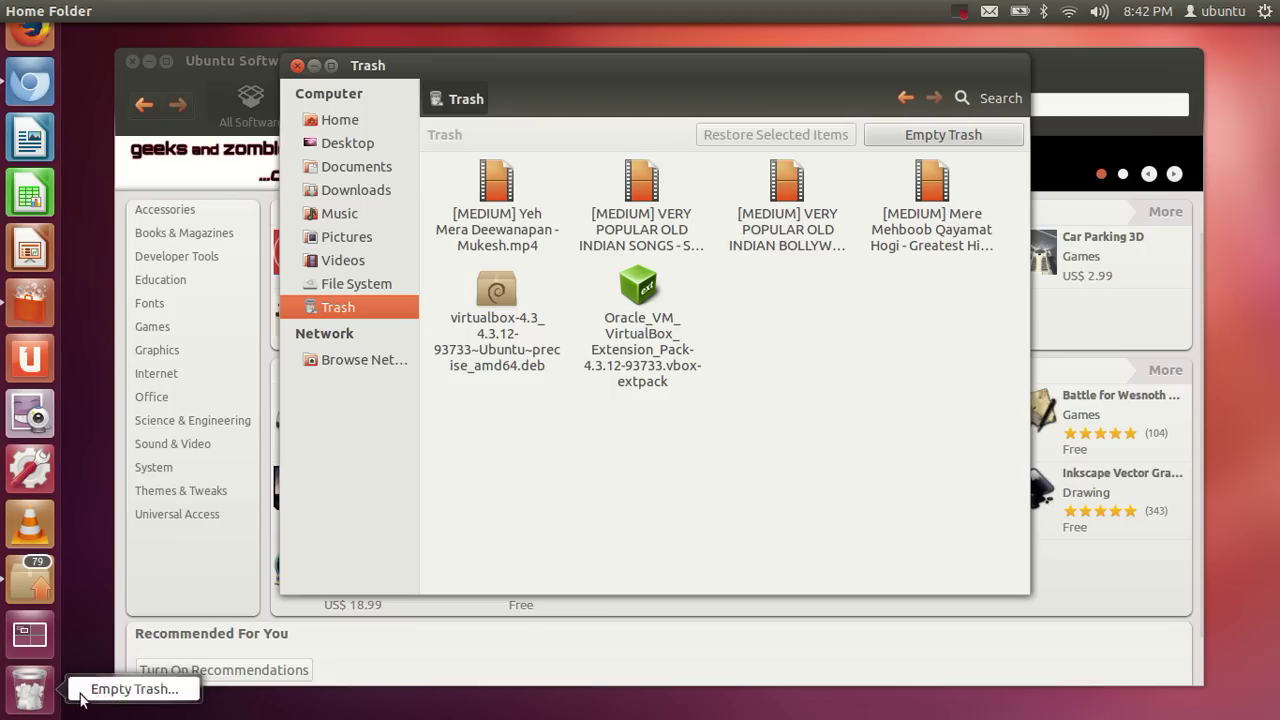
click(516, 509)
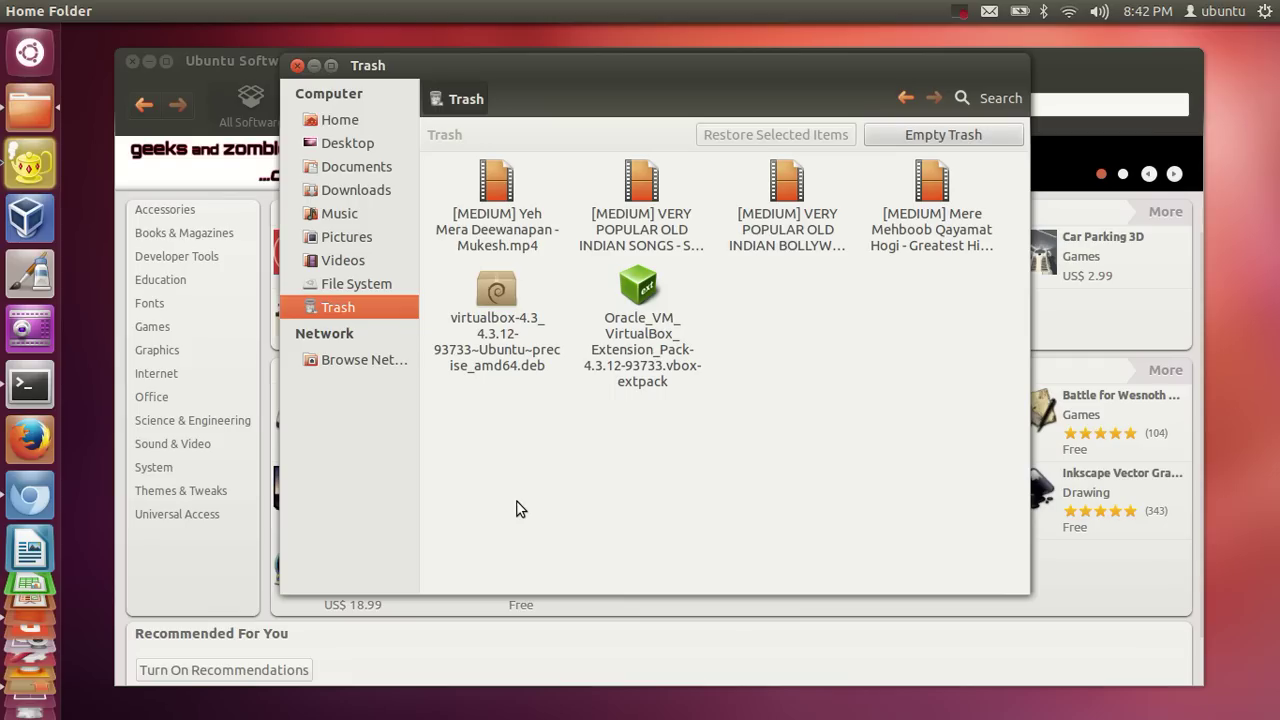